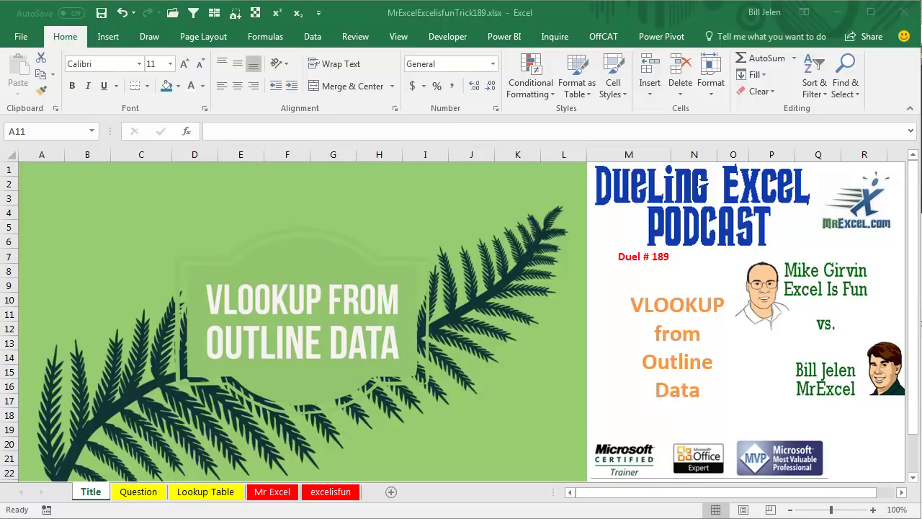
Step: Switch to the Question sheet with the Iso/Country table and the blank-row question
{"action": "left_click", "coordinate": [136, 493]}
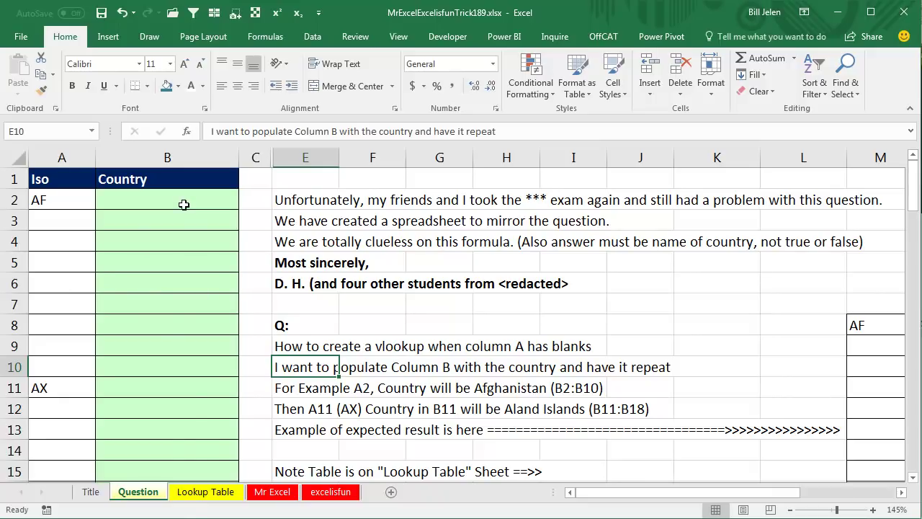
{"action": "left_click", "coordinate": [206, 492]}
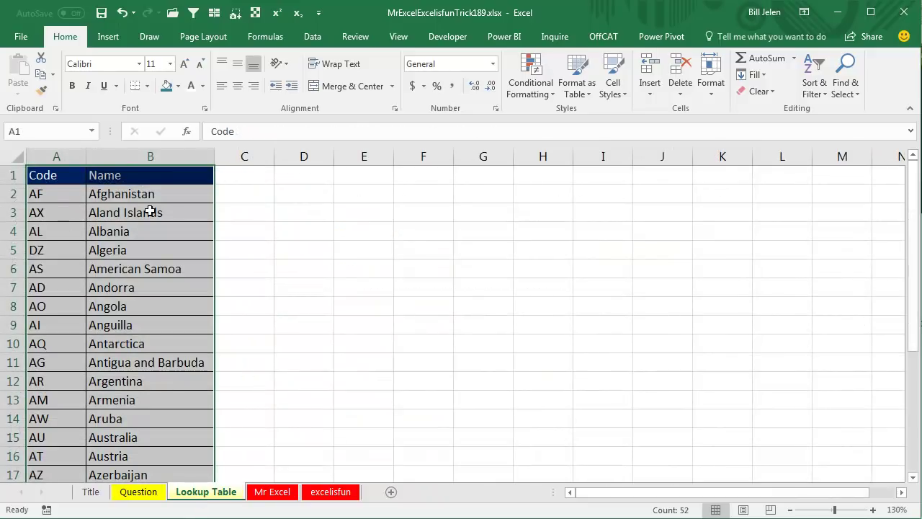
{"action": "left_click", "coordinate": [130, 492]}
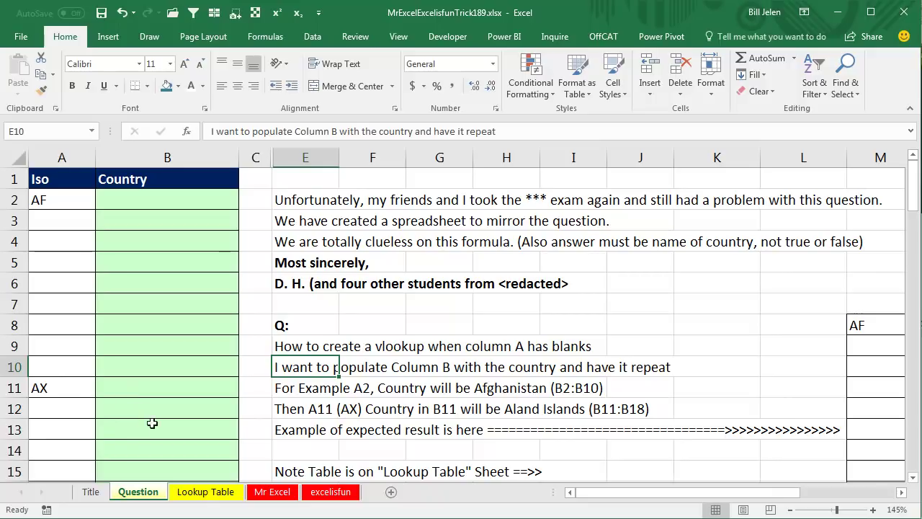
{"action": "scroll", "coordinate": [902, 492], "scroll_direction": "right", "scroll_amount": 4}
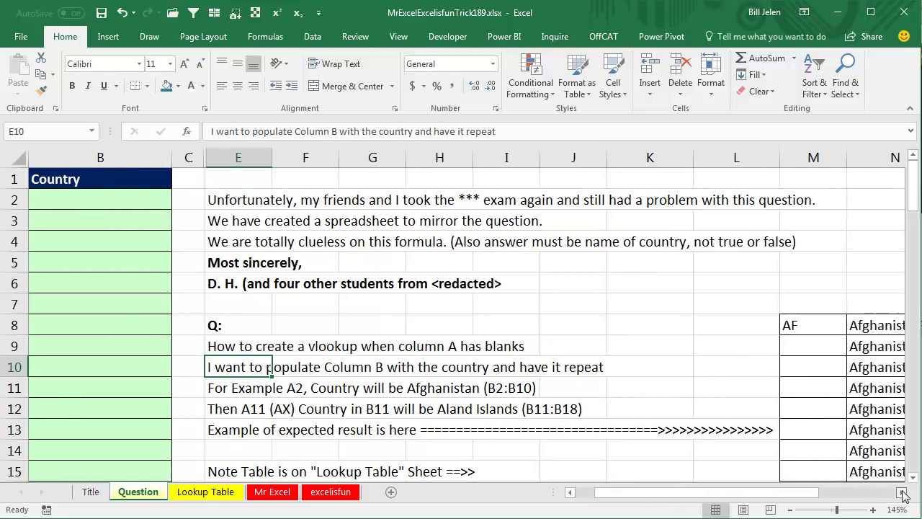
{"action": "scroll", "coordinate": [852, 418], "scroll_direction": "down", "scroll_amount": 5}
{"action": "scroll", "coordinate": [849, 408], "scroll_direction": "up", "scroll_amount": 5}
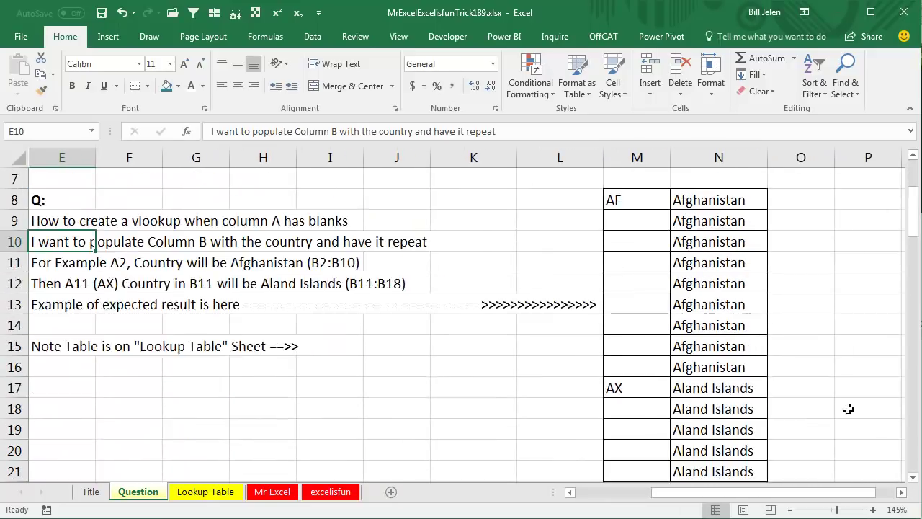
{"action": "left_click_drag", "start_coordinate": [729, 494], "coordinate": [648, 497]}
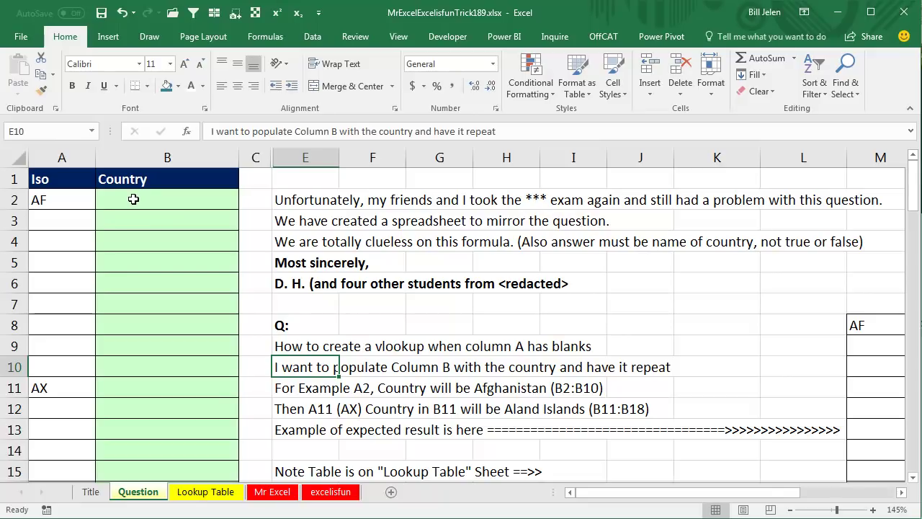
Step: Enter =VLOOKUP(A2,'Lookup Table'!$A$2:$B$26,2,FALSE) in B2 so it returns Afghanistan
{"action": "left_click", "coordinate": [133, 199]}
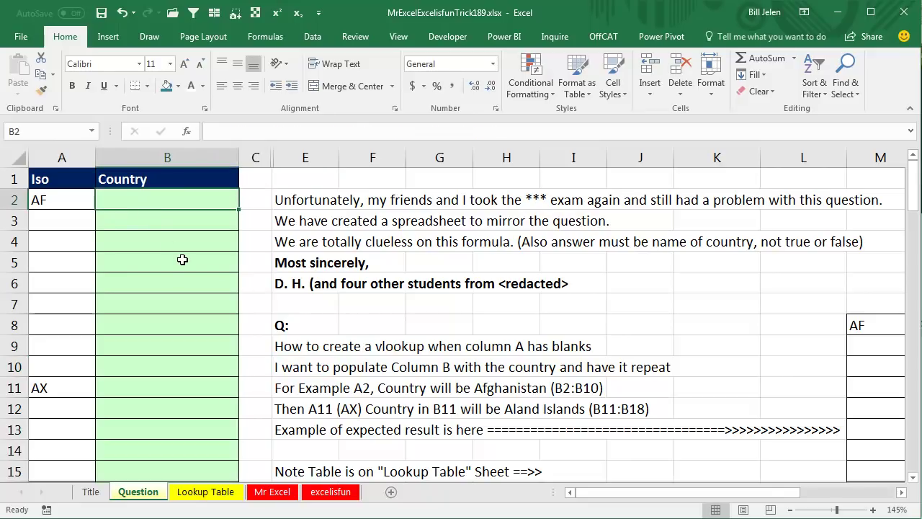
{"action": "type", "text": "=VLOOKUP("}
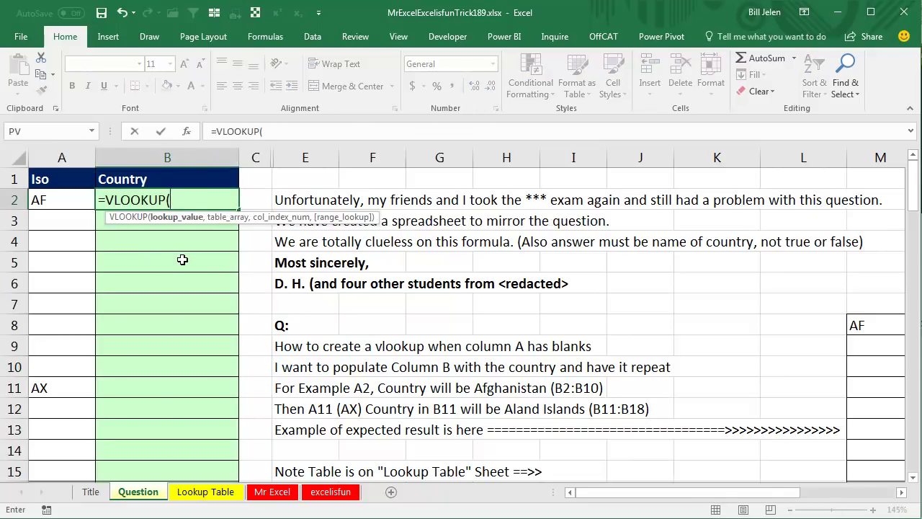
{"action": "key", "text": "Left"}
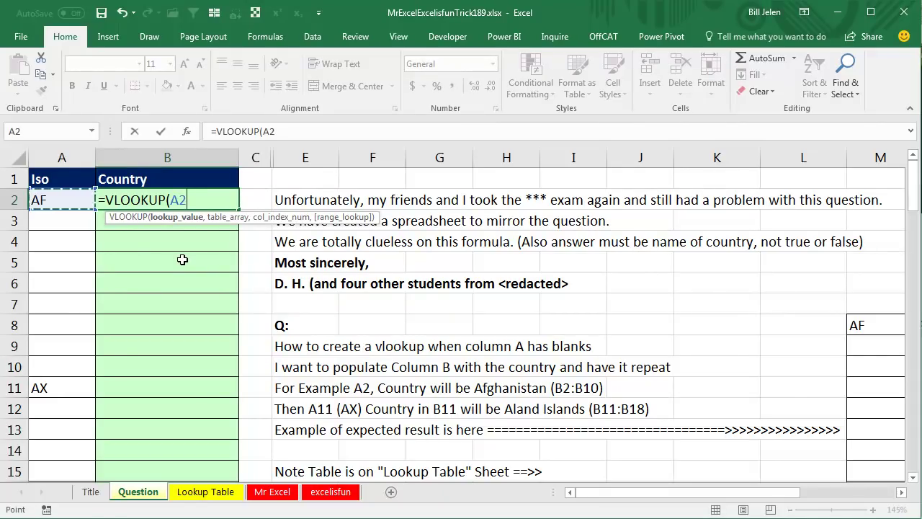
{"action": "type", "text": ","}
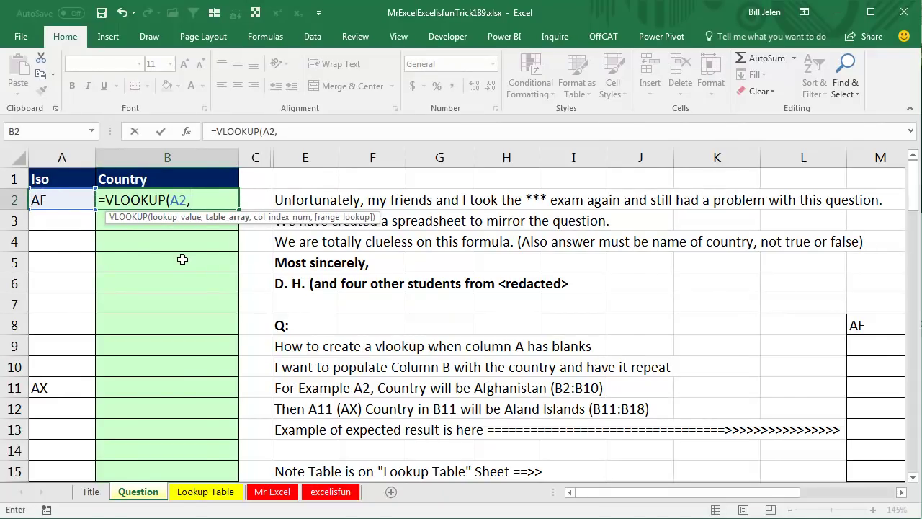
{"action": "key", "text": "ctrl+Page_Down"}
{"action": "key", "text": "Up"}
{"action": "key", "text": "Down"}
{"action": "key", "text": "shift+Right"}
{"action": "key", "text": "ctrl+shift+Down"}
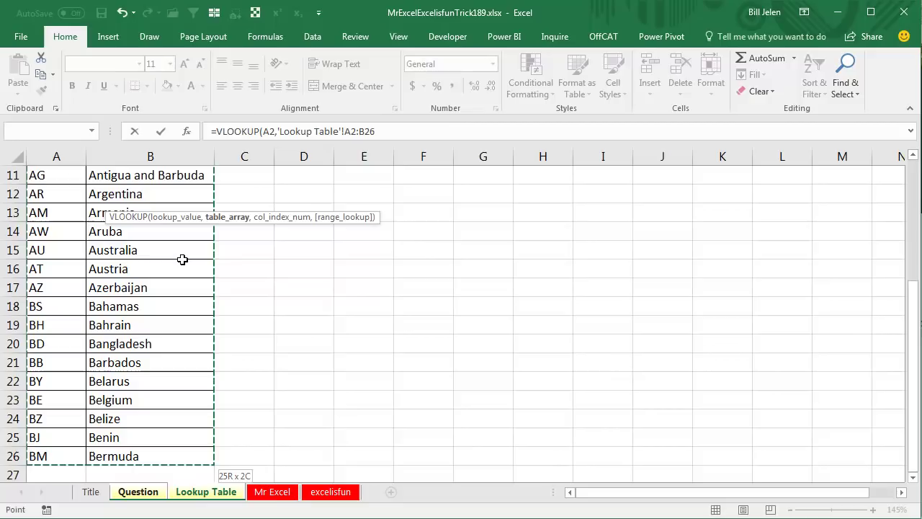
{"action": "key", "text": "F4"}
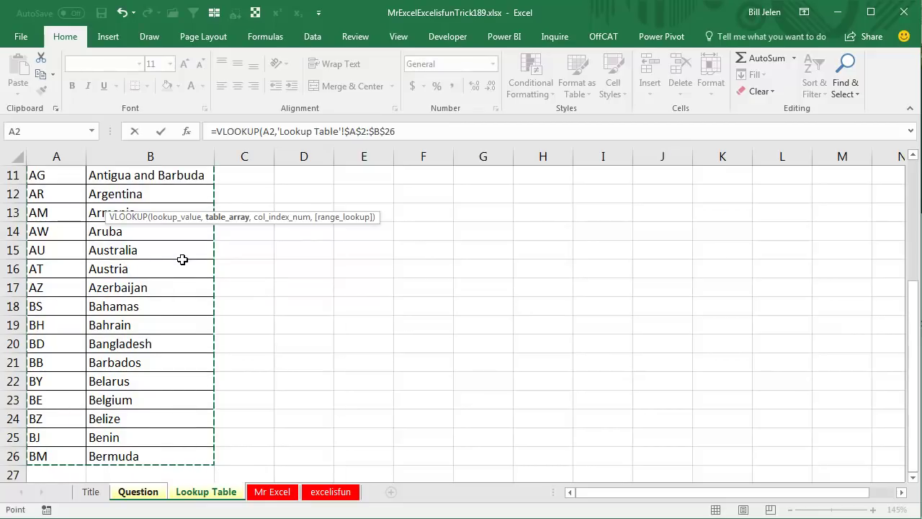
{"action": "type", "text": ",2,Fals"}
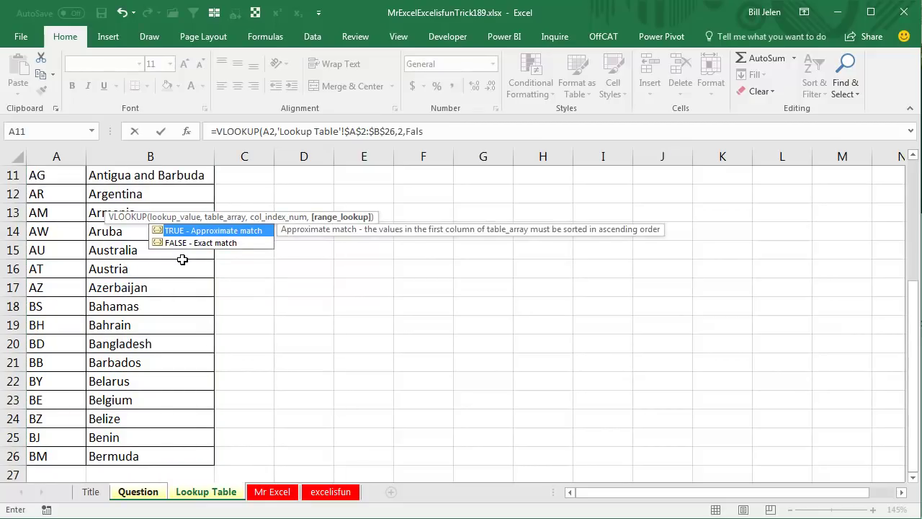
{"action": "type", "text": "e"}
{"action": "key", "text": "Return"}
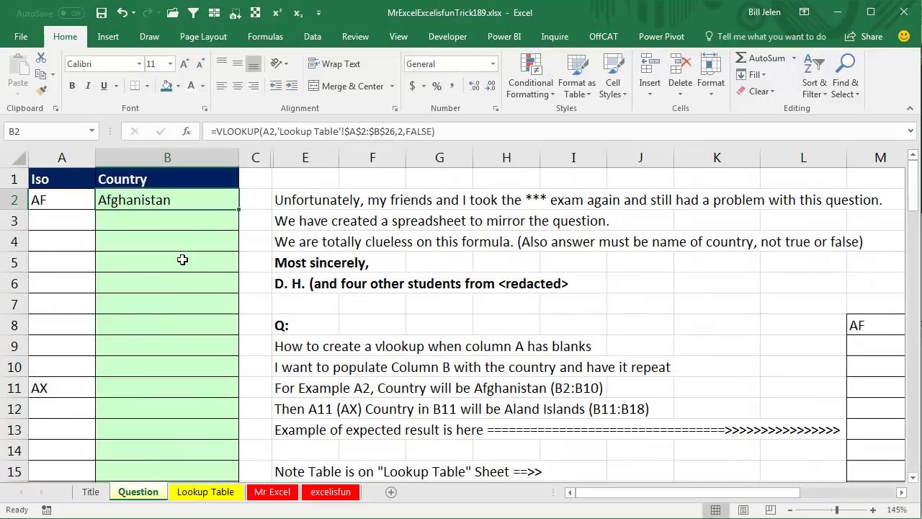
Step: Copy the B2 lookup into B11, which shows Aland Islands, and B3, which shows #N/A
{"action": "key", "text": "ctrl+c"}
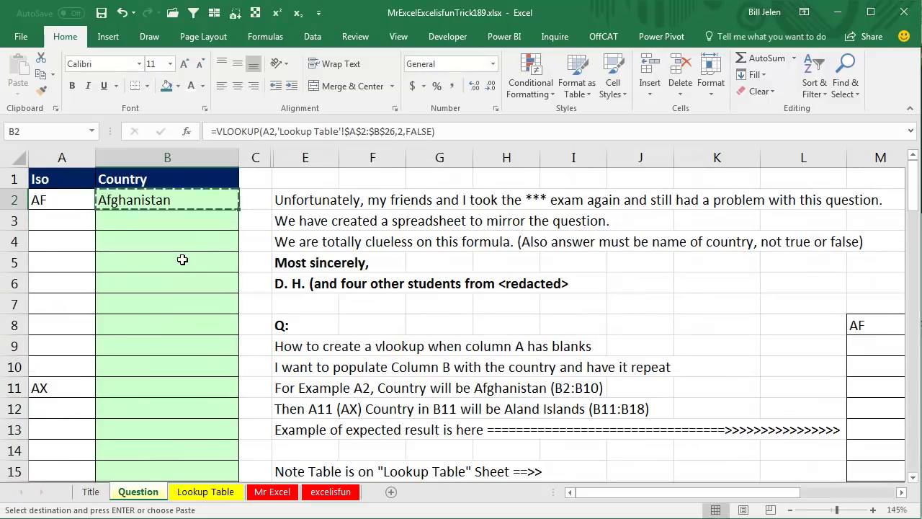
{"action": "key", "text": "Down"}
{"action": "key", "text": "Left"}
{"action": "key", "text": "ctrl+Down"}
{"action": "key", "text": "Right"}
{"action": "key", "text": "ctrl+v"}
{"action": "key", "text": "Up"}
{"action": "key", "text": "Up"}
{"action": "key", "text": "Up"}
{"action": "key", "text": "Up"}
{"action": "key", "text": "Up"}
{"action": "key", "text": "Up"}
{"action": "key", "text": "Up"}
{"action": "key", "text": "Up"}
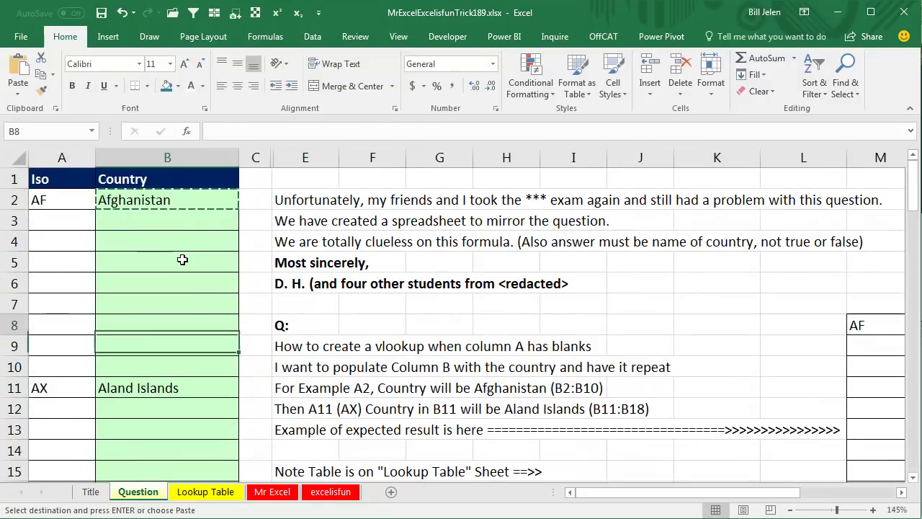
{"action": "key", "text": "ctrl+v"}
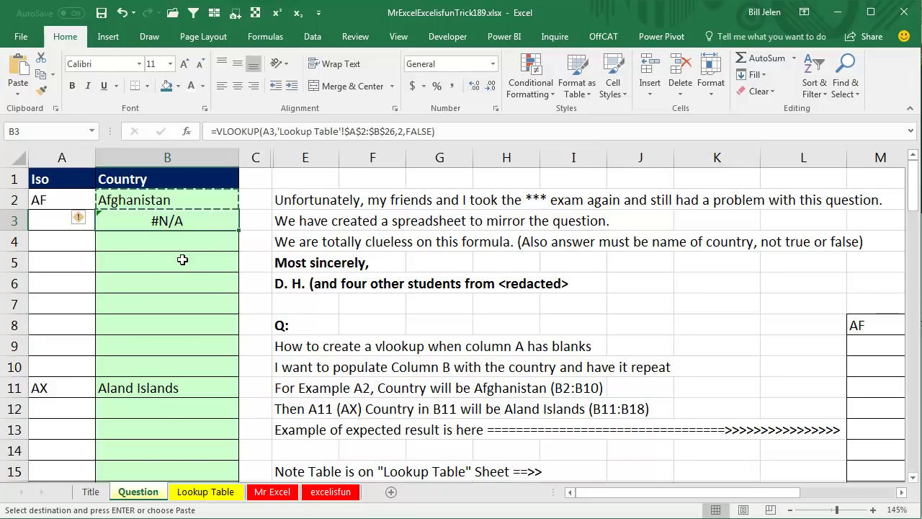
Step: Wrap B2's VLOOKUP in IFNA so it falls back to the cell above, B1
{"action": "key", "text": "Up"}
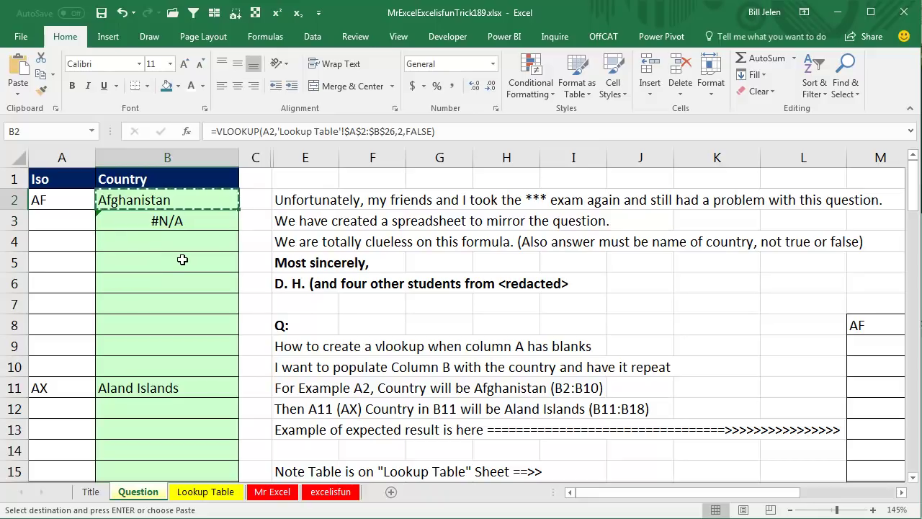
{"action": "key", "text": "F2"}
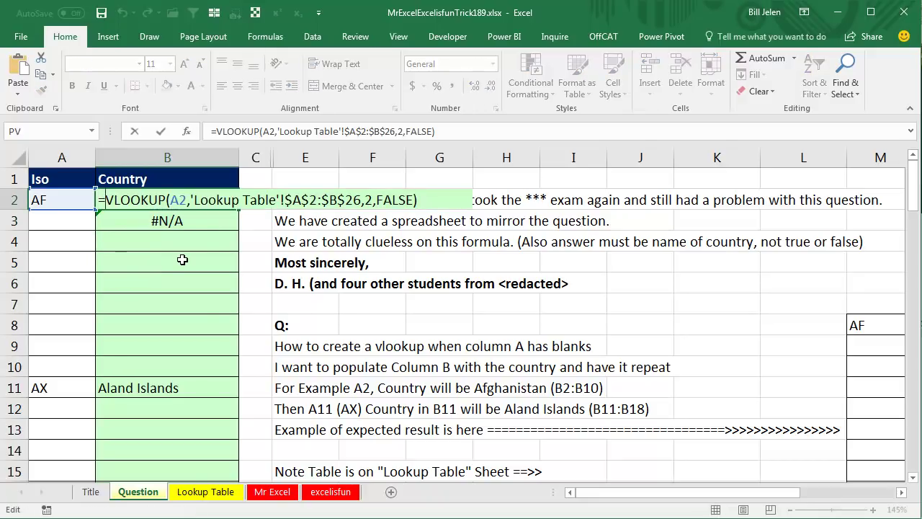
{"action": "type", "text": "IFNA("}
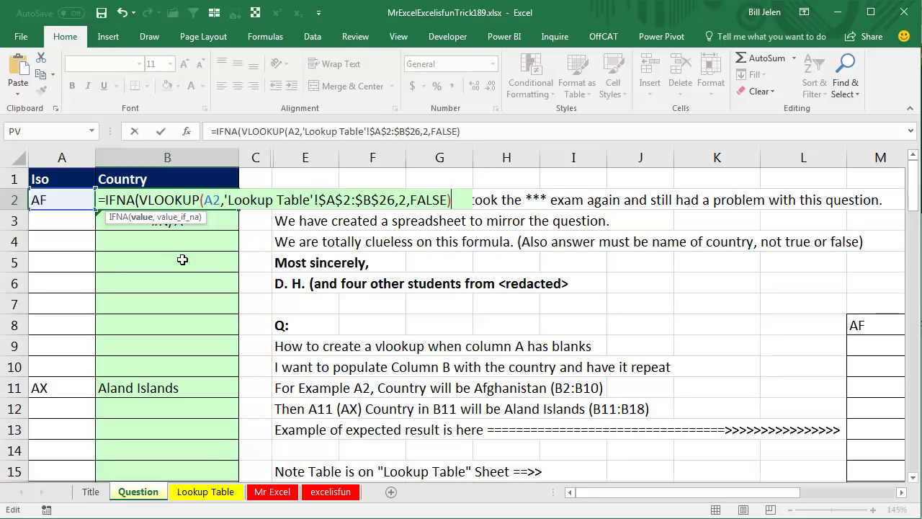
{"action": "type", "text": ",B1)"}
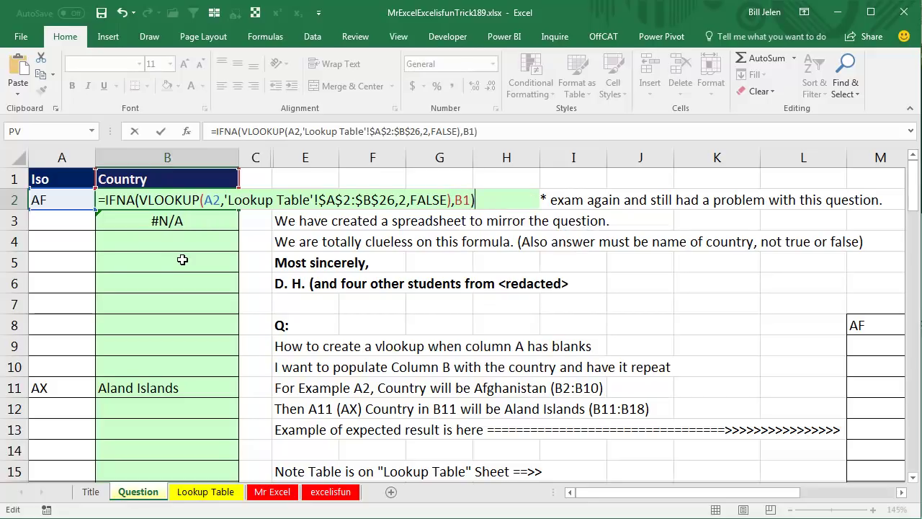
{"action": "key", "text": "ctrl+Return"}
Step: Paste the IFNA formula into B3:B90 so each country repeats down the blank rows
{"action": "key", "text": "ctrl+c"}
{"action": "key", "text": "Down"}
{"action": "key", "text": "shift+Down"}
{"action": "key", "text": "shift+Down"}
{"action": "key", "text": "shift+Down"}
{"action": "key", "text": "shift+Down"}
{"action": "key", "text": "shift+Down"}
{"action": "key", "text": "shift+Down"}
{"action": "key", "text": "shift+Down"}
{"action": "key", "text": "shift+Down"}
{"action": "key", "text": "shift+Down"}
{"action": "key", "text": "shift+Down"}
{"action": "key", "text": "shift+Down"}
{"action": "key", "text": "shift+Down"}
{"action": "key", "text": "shift+Down"}
{"action": "key", "text": "shift+Down"}
{"action": "key", "text": "shift+Down"}
{"action": "key", "text": "shift+Down"}
{"action": "key", "text": "shift+Down"}
{"action": "key", "text": "shift+Down"}
{"action": "key", "text": "shift+Down"}
{"action": "key", "text": "shift+Down"}
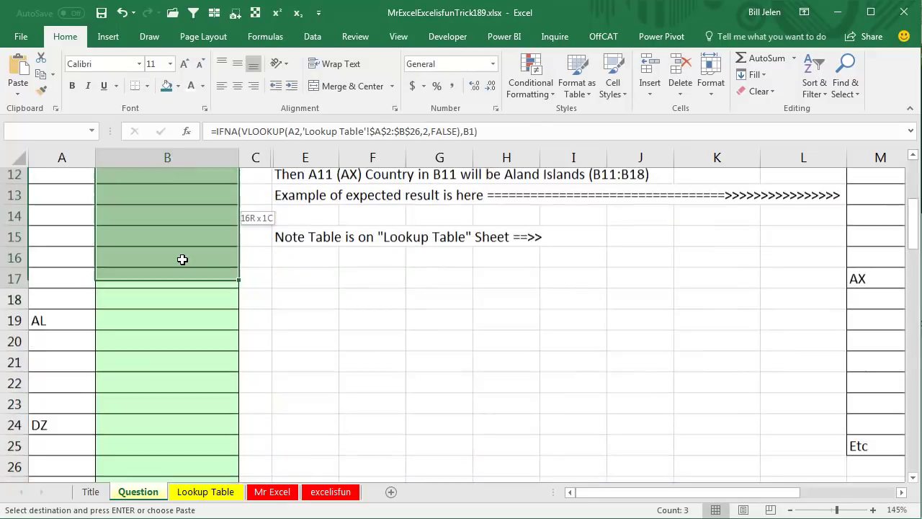
{"action": "key", "text": "shift+Down"}
{"action": "key", "text": "shift+Down"}
{"action": "key", "text": "shift+Down"}
{"action": "key", "text": "shift+Down"}
{"action": "key", "text": "shift+Down"}
{"action": "key", "text": "shift+Down"}
{"action": "key", "text": "shift+Down"}
{"action": "key", "text": "shift+Down"}
{"action": "key", "text": "shift+Down"}
{"action": "key", "text": "shift+Down"}
{"action": "key", "text": "shift+Down"}
{"action": "key", "text": "shift+Down"}
{"action": "key", "text": "shift+Down"}
{"action": "key", "text": "shift+Down"}
{"action": "key", "text": "shift+Down"}
{"action": "key", "text": "shift+Down"}
{"action": "key", "text": "shift+Down"}
{"action": "key", "text": "shift+Down"}
{"action": "key", "text": "shift+Down"}
{"action": "key", "text": "shift+Down"}
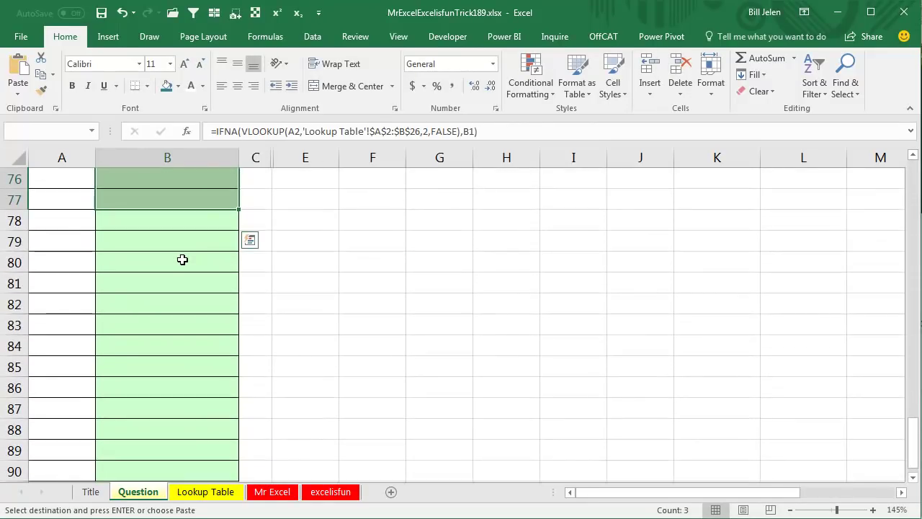
{"action": "key", "text": "shift+Up"}
{"action": "key", "text": "shift+Up"}
{"action": "key", "text": "shift+Up"}
{"action": "key", "text": "shift+Up"}
{"action": "key", "text": "shift+Up"}
{"action": "key", "text": "shift+Up"}
{"action": "key", "text": "shift+Up"}
{"action": "key", "text": "shift+Up"}
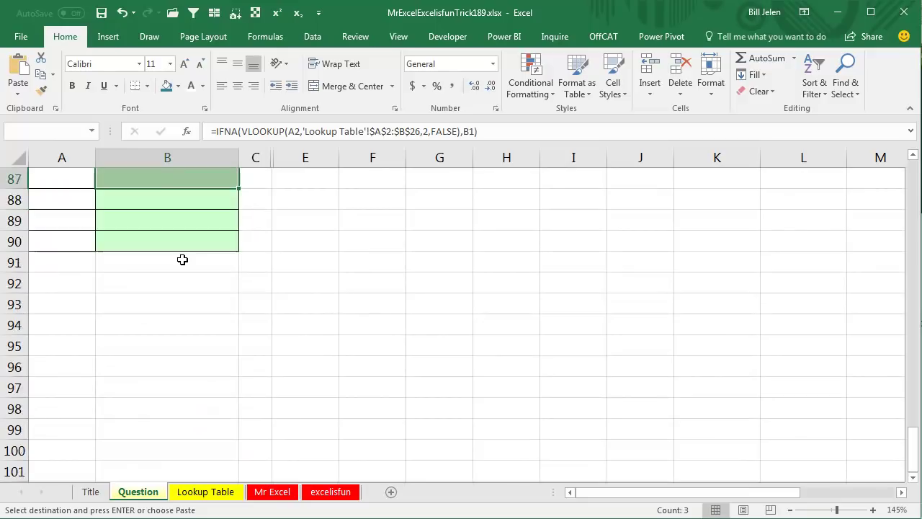
{"action": "key", "text": "shift+Down"}
{"action": "key", "text": "shift+Down"}
{"action": "key", "text": "shift+Down"}
{"action": "key", "text": "shift+Down"}
{"action": "key", "text": "shift+Down"}
{"action": "key", "text": "shift+Down"}
{"action": "key", "text": "ctrl+v"}
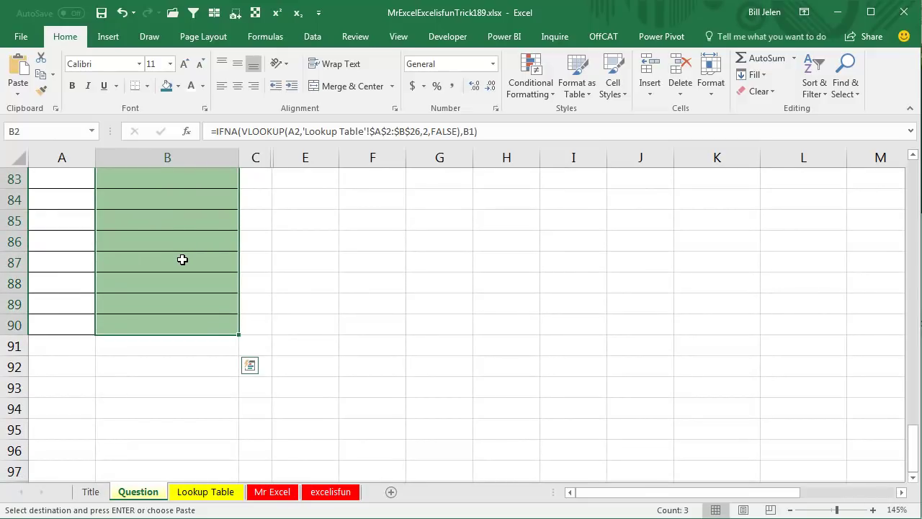
{"action": "scroll", "coordinate": [182, 260], "scroll_direction": "up", "scroll_amount": 20}
{"action": "scroll", "coordinate": [182, 260], "scroll_direction": "up", "scroll_amount": 3}
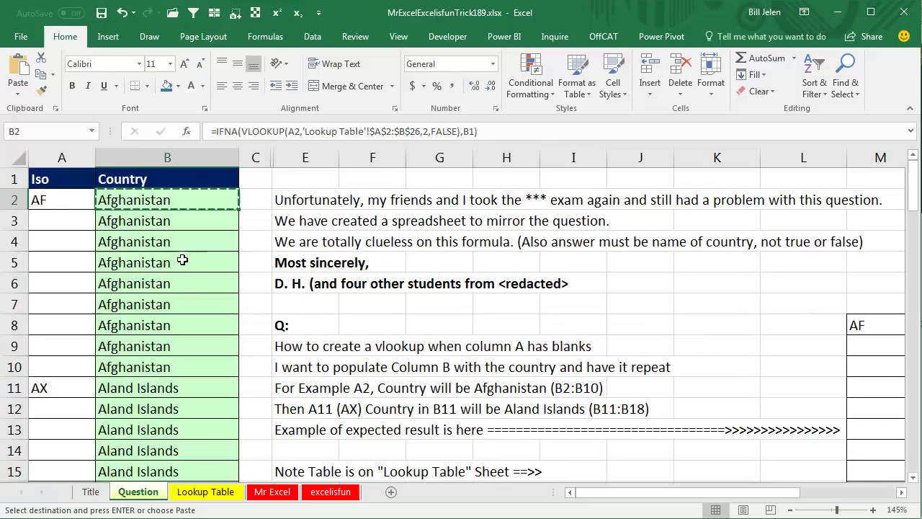
{"action": "key", "text": "Down"}
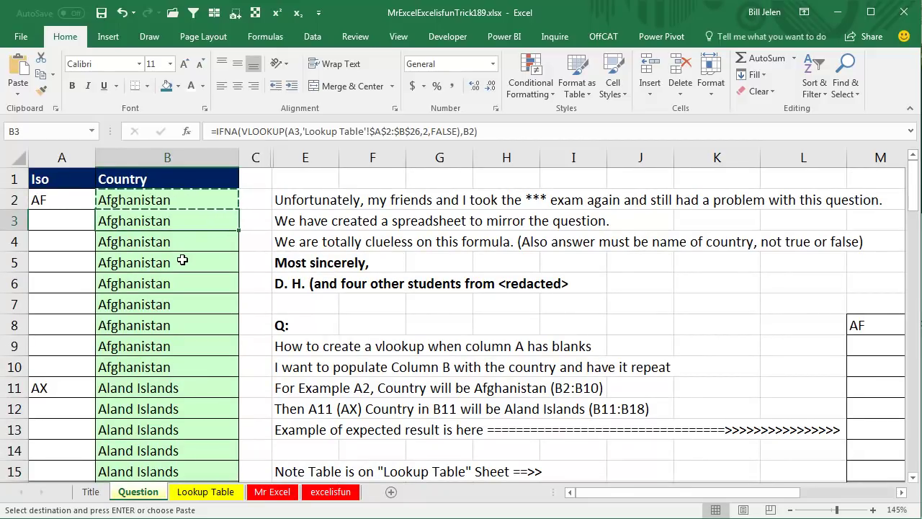
{"action": "key", "text": "Up"}
{"action": "key", "text": "Down"}
{"action": "key", "text": "Down"}
{"action": "key", "text": "Down"}
{"action": "key", "text": "Down"}
{"action": "key", "text": "Down"}
{"action": "key", "text": "Down"}
{"action": "key", "text": "Down"}
{"action": "key", "text": "Down"}
{"action": "key", "text": "Down"}
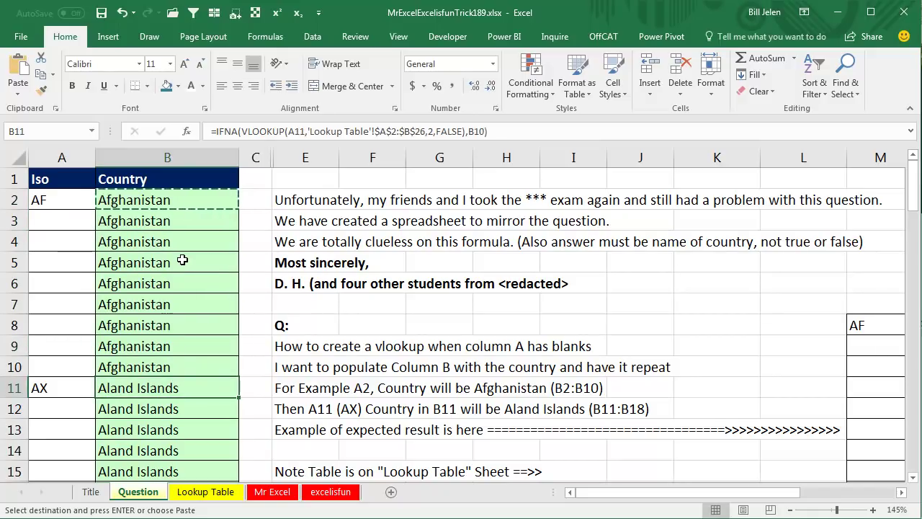
{"action": "key", "text": "Up"}
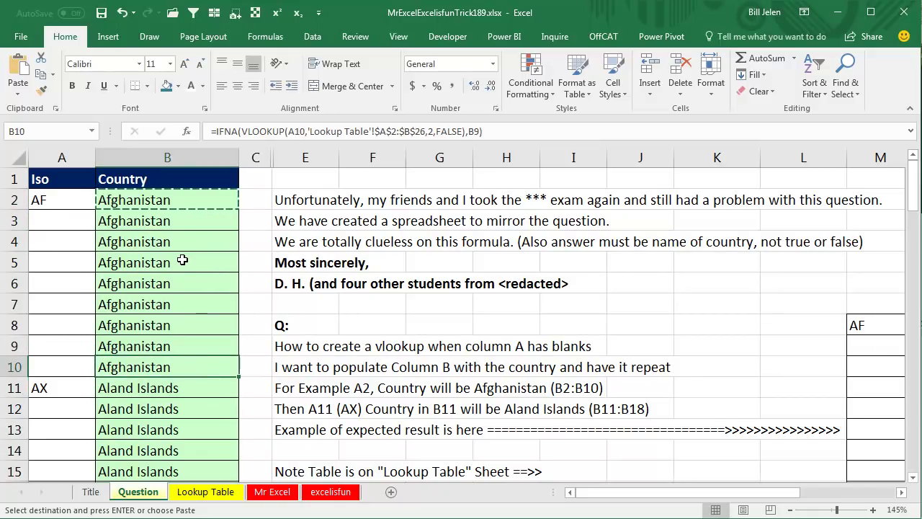
{"action": "key", "text": "Down"}
{"action": "key", "text": "Page_Down"}
{"action": "key", "text": "Page_Down"}
{"action": "key", "text": "Page_Down"}
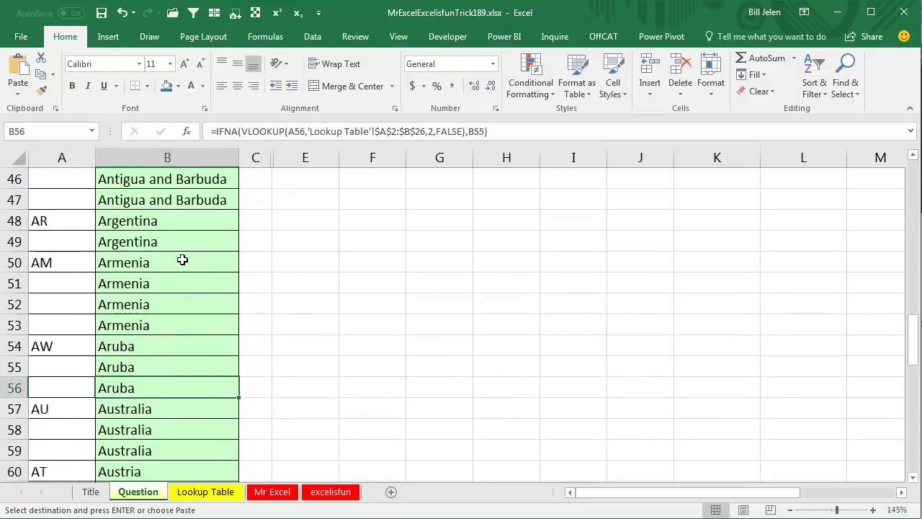
{"action": "key", "text": "Page_Down"}
{"action": "key", "text": "ctrl+Home"}
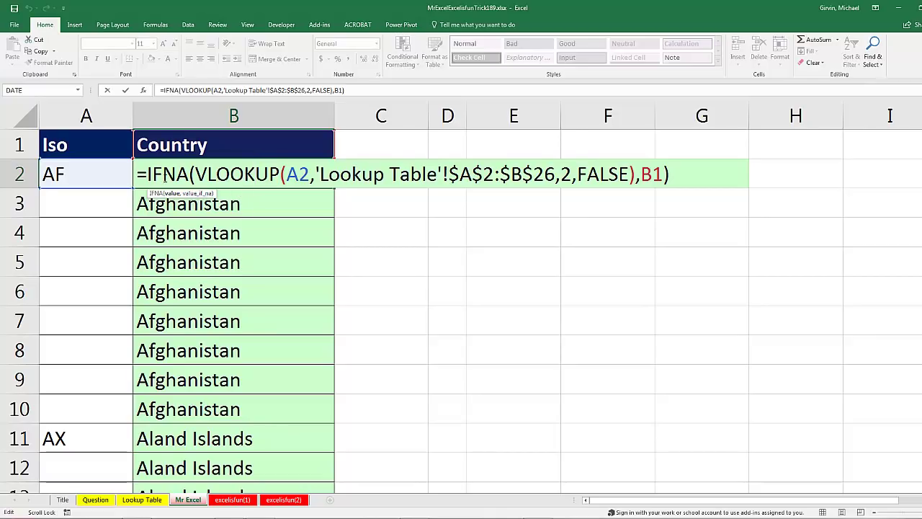
Step: Leave B2 unchanged and switch to the excelisfun(1) sheet
{"action": "key", "text": "Escape"}
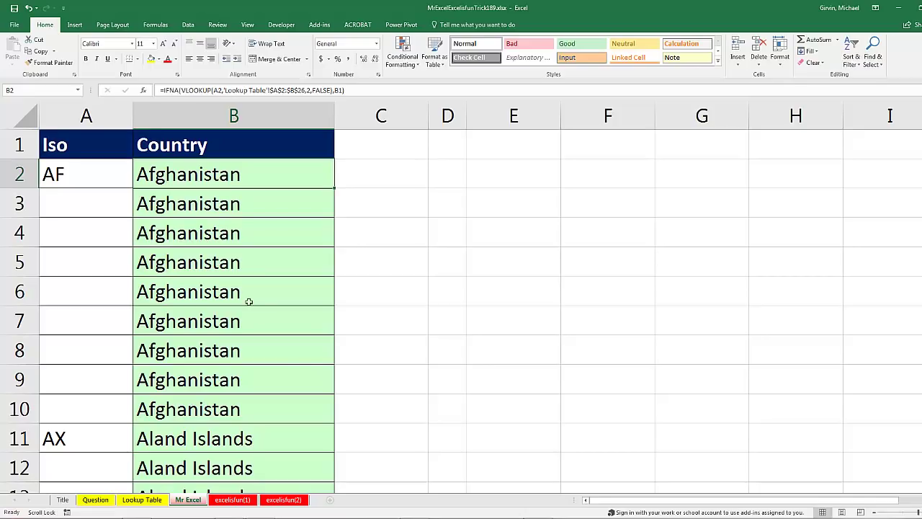
{"action": "left_click", "coordinate": [233, 502]}
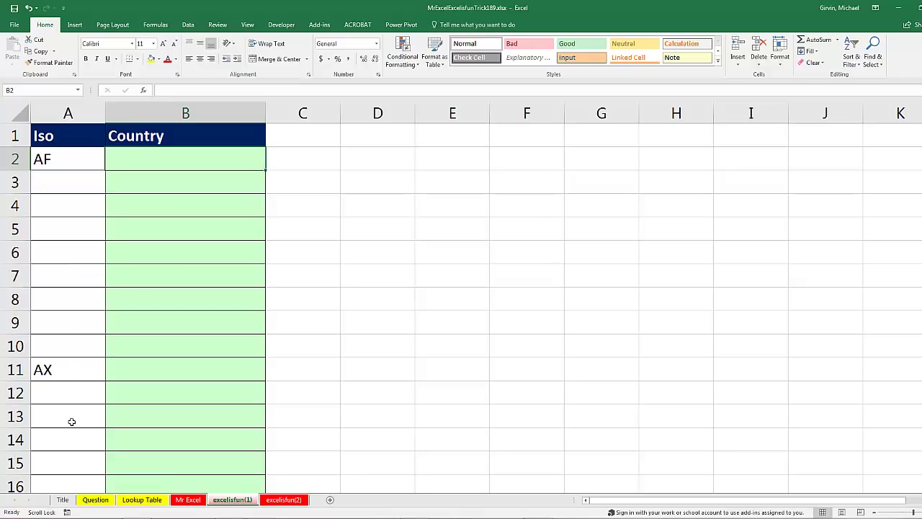
Step: Point out the blank Country rows beneath AF and AX, then begin typing =loo in B2
{"action": "left_click", "coordinate": [145, 181]}
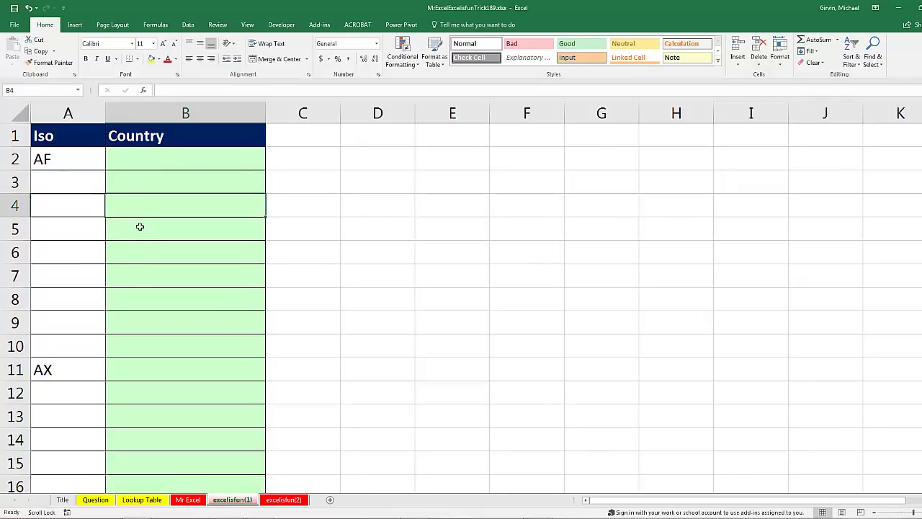
{"action": "left_click", "coordinate": [139, 227]}
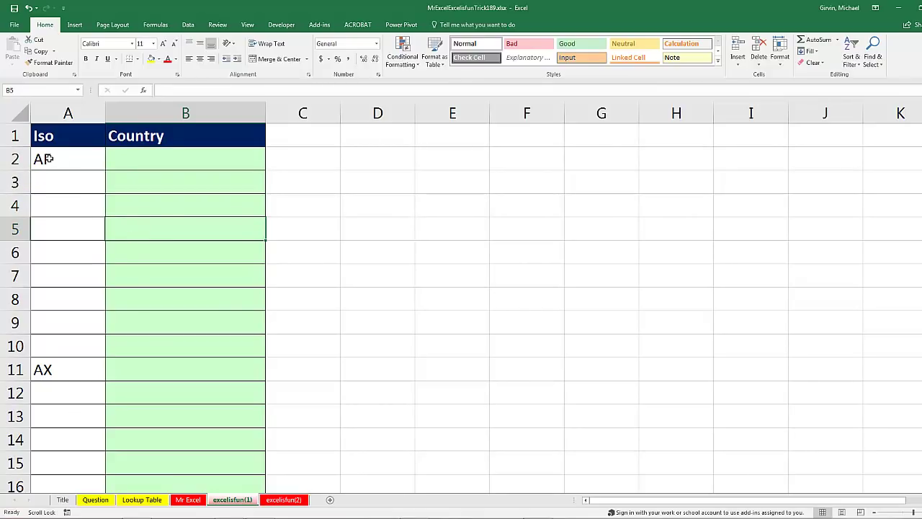
{"action": "left_click", "coordinate": [154, 373]}
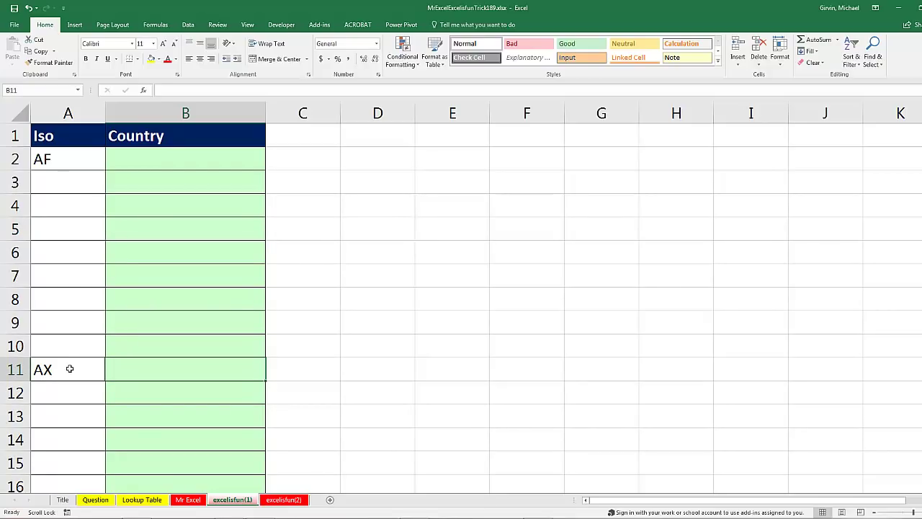
{"action": "left_click", "coordinate": [120, 397]}
{"action": "left_click", "coordinate": [127, 415]}
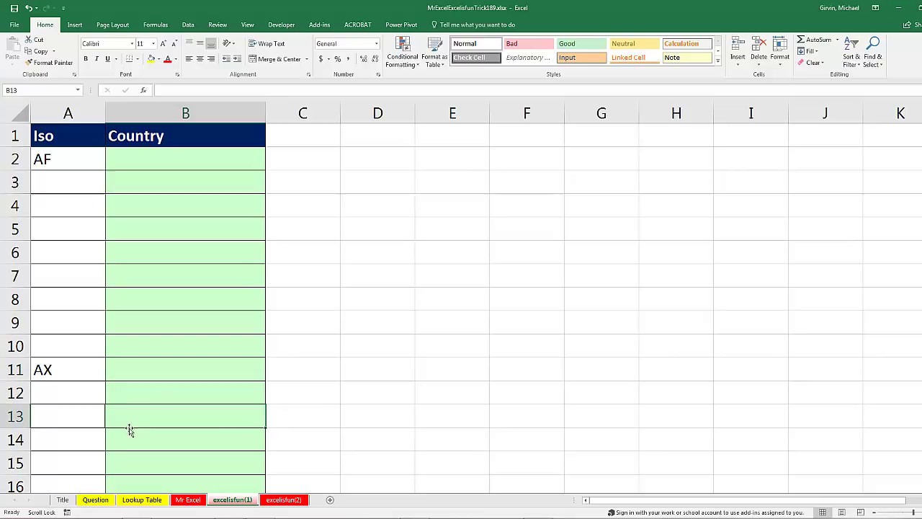
{"action": "left_click", "coordinate": [131, 441]}
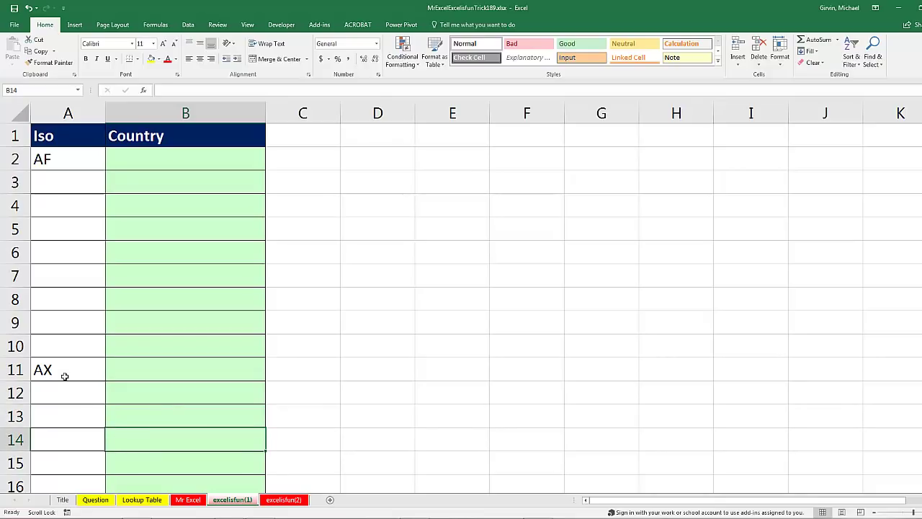
{"action": "left_click", "coordinate": [130, 165]}
{"action": "type", "text": "=loo"}
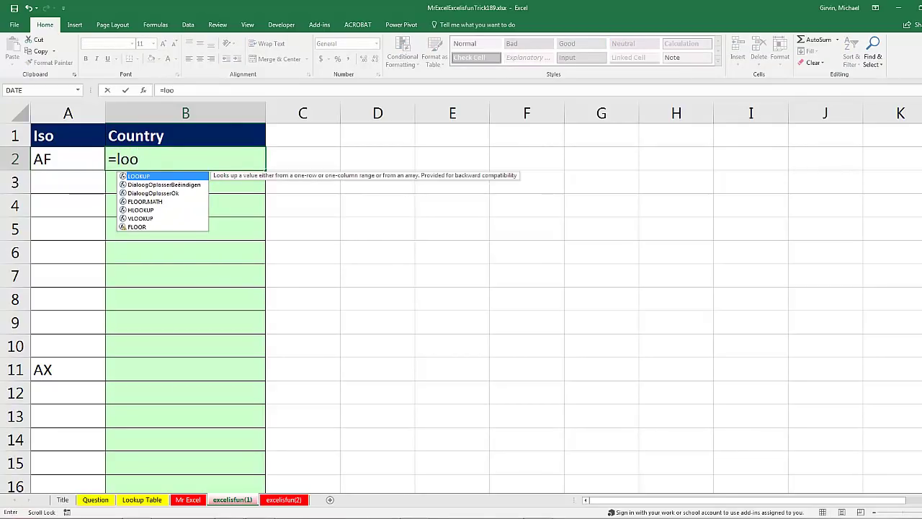
Step: Accept LOOKUP from the autocomplete list so B2 reads =LOOKUP(
{"action": "key", "text": "Tab"}
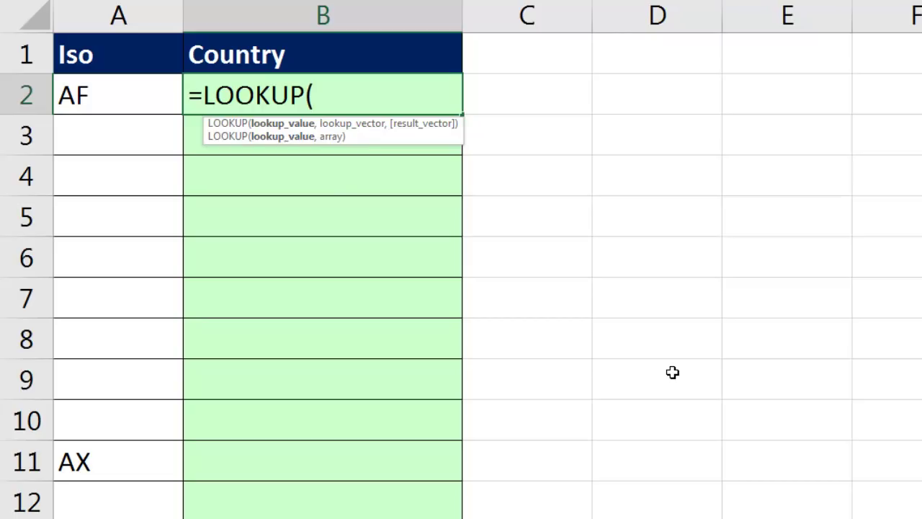
Step: Enter =LOOKUP("zzz",$A$2:A2) in B2 to return the last Iso code so far
{"action": "type", "text": "\"zzz"}
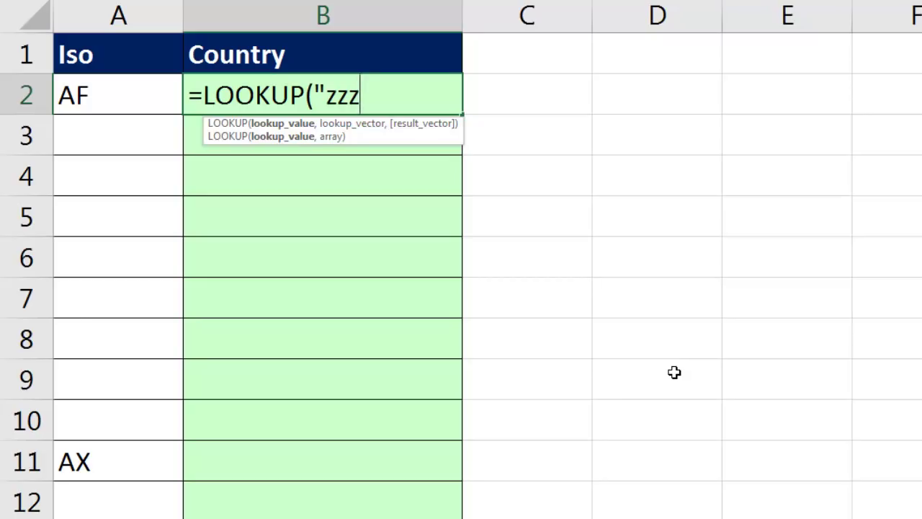
{"action": "type", "text": "\""}
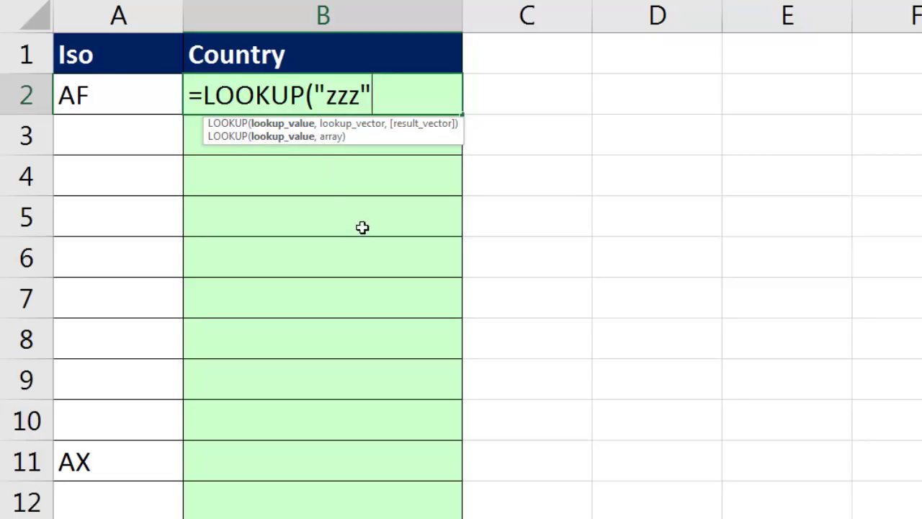
{"action": "type", "text": ","}
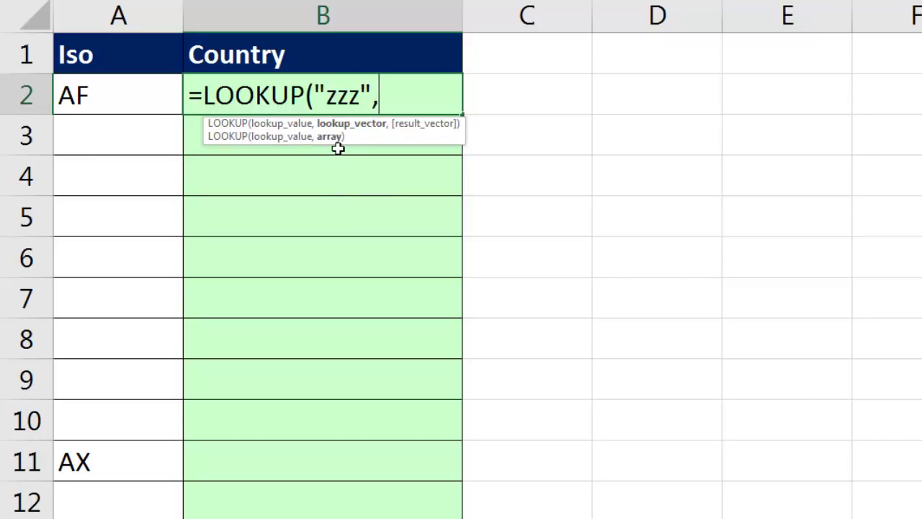
{"action": "left_click", "coordinate": [140, 101]}
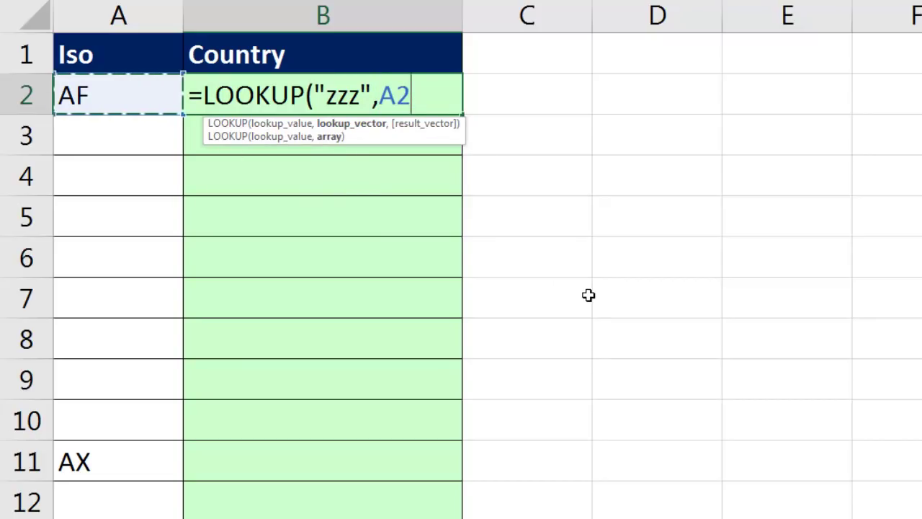
{"action": "type", "text": ":A2)"}
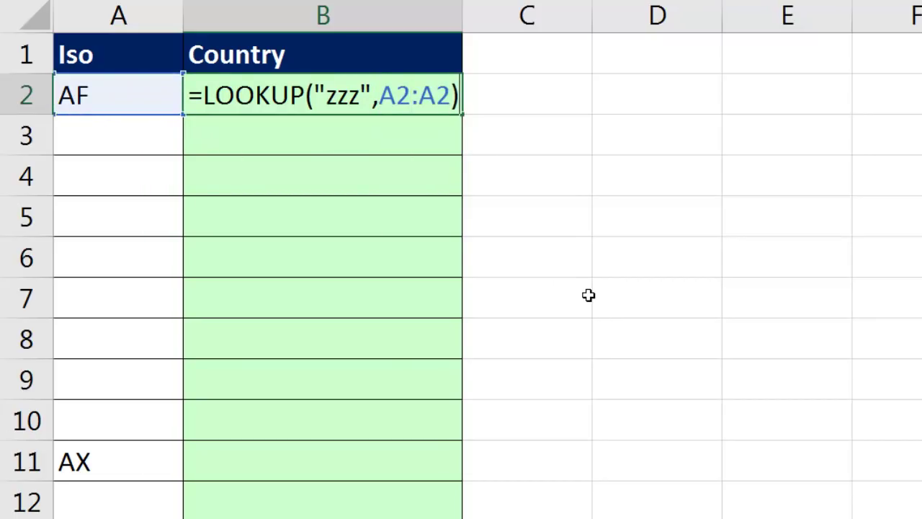
{"action": "left_click", "coordinate": [395, 101]}
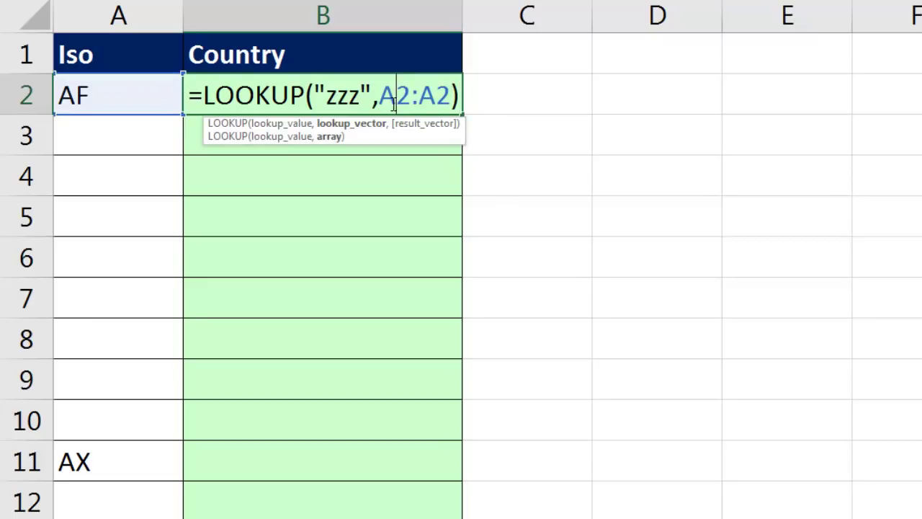
{"action": "key", "text": "F4"}
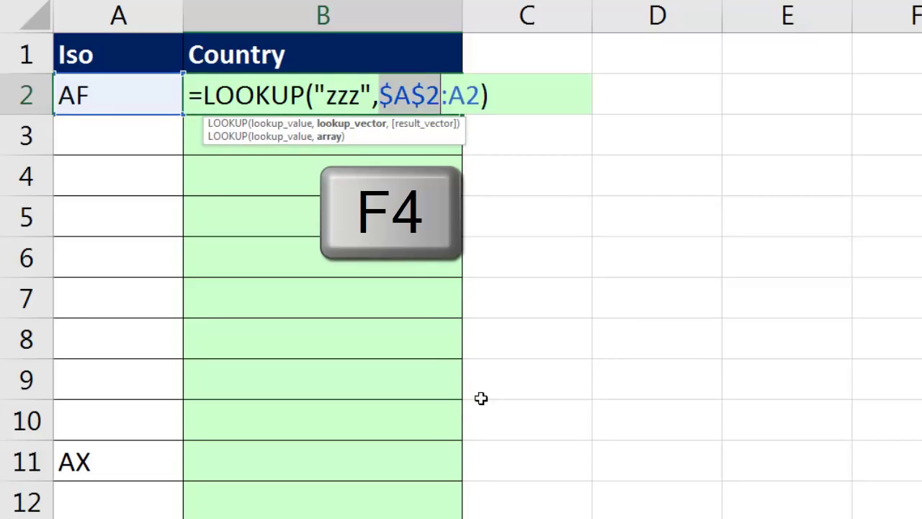
{"action": "left_click", "coordinate": [412, 96]}
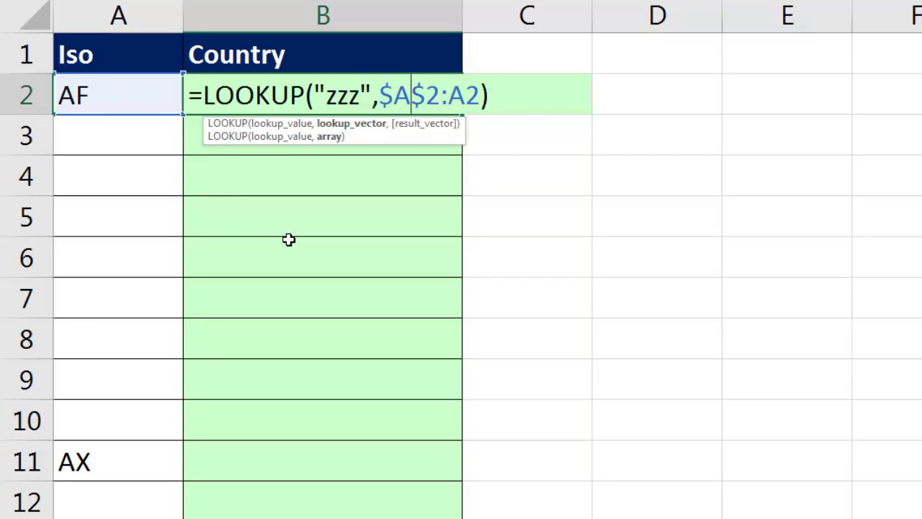
{"action": "key", "text": "ctrl+Return"}
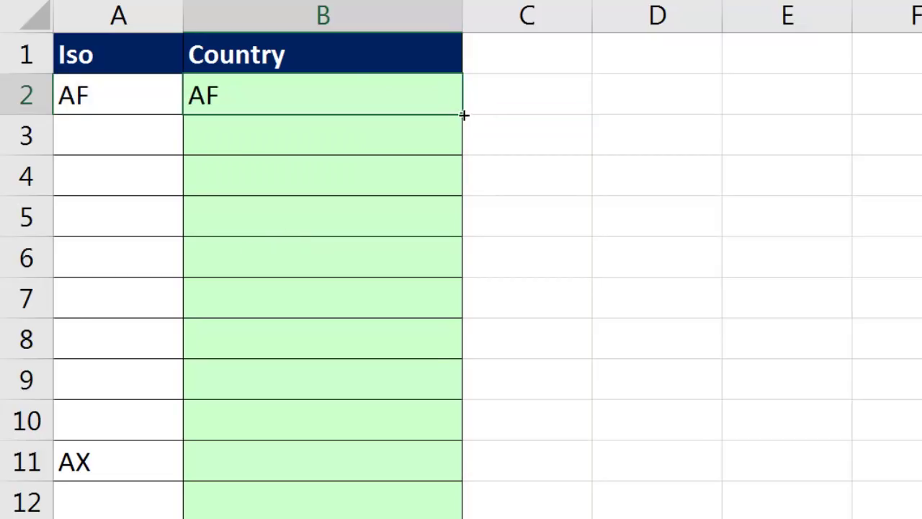
Step: Fill the LOOKUP formula down to B14 and inspect B12's expanding range
{"action": "left_click_drag", "start_coordinate": [448, 188], "coordinate": [315, 439]}
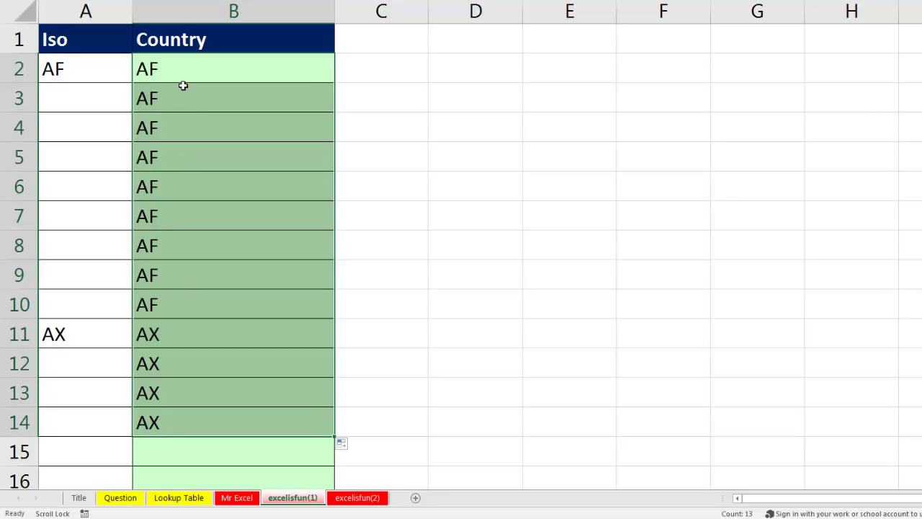
{"action": "left_click", "coordinate": [209, 363]}
{"action": "key", "text": "F2"}
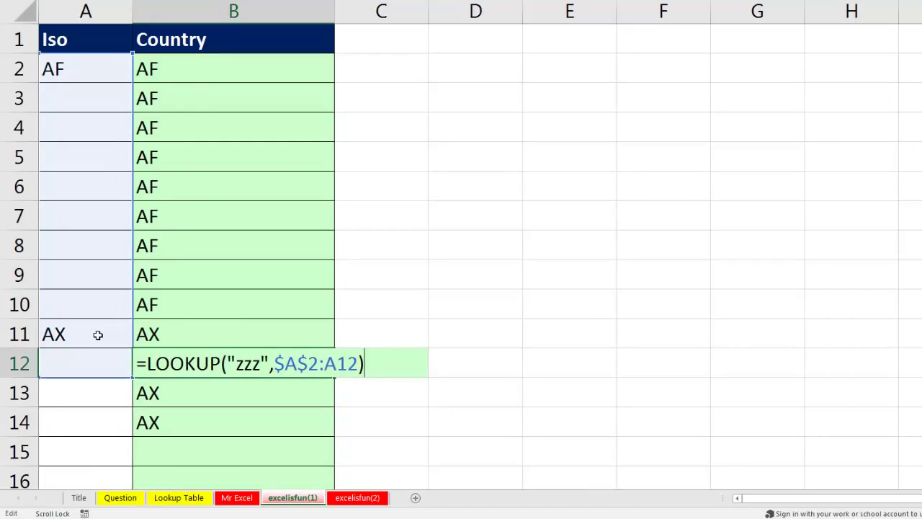
Step: Insert VLOOKUP in front of B2's LOOKUP, making the LOOKUP its lookup value
{"action": "key", "text": "Escape"}
{"action": "left_click", "coordinate": [243, 70]}
{"action": "key", "text": "F2"}
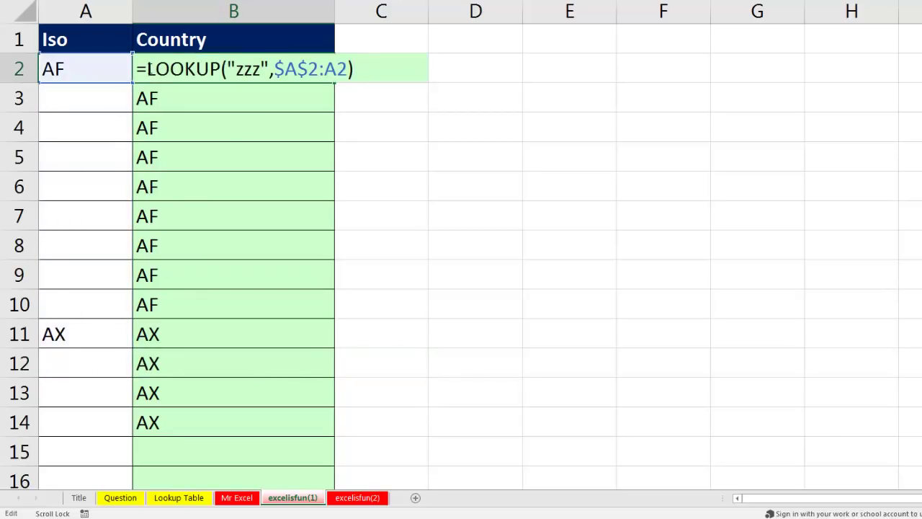
{"action": "left_click_drag", "start_coordinate": [147, 69], "coordinate": [387, 84]}
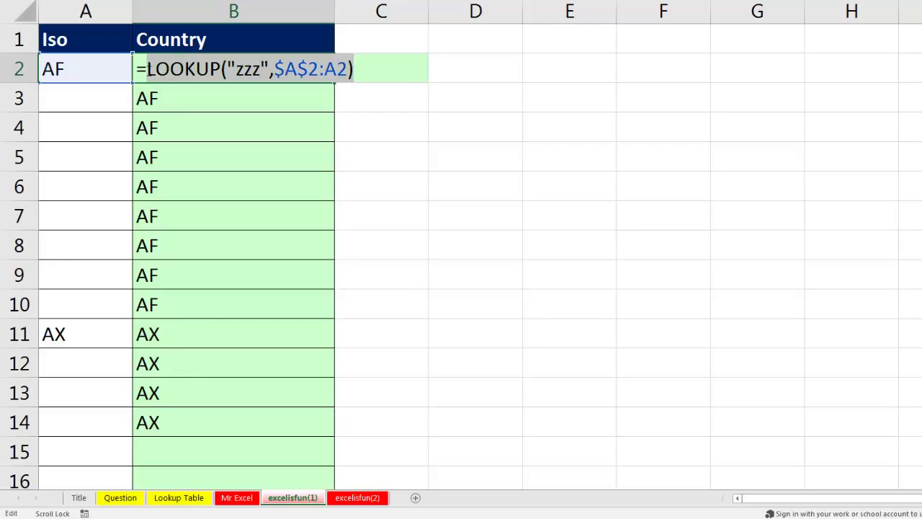
{"action": "left_click", "coordinate": [147, 69]}
{"action": "type", "text": "vl"}
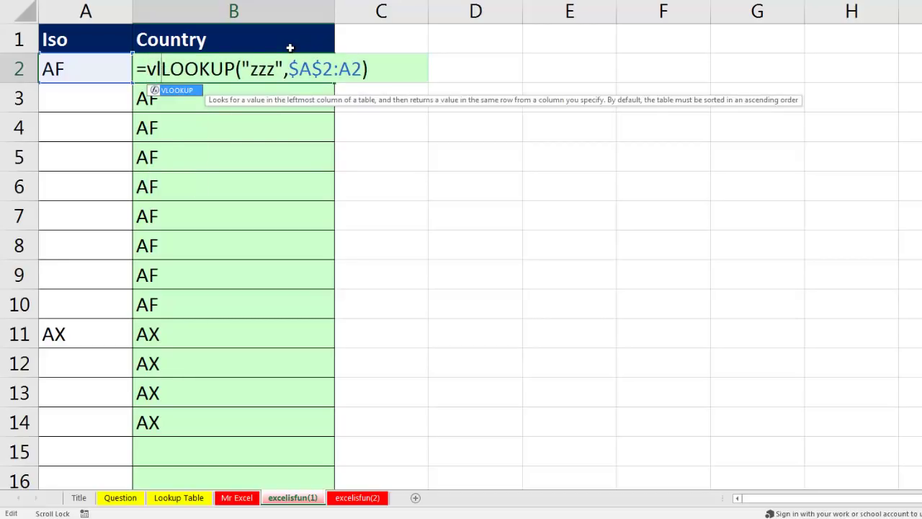
{"action": "key", "text": "Tab"}
{"action": "left_click", "coordinate": [214, 89]}
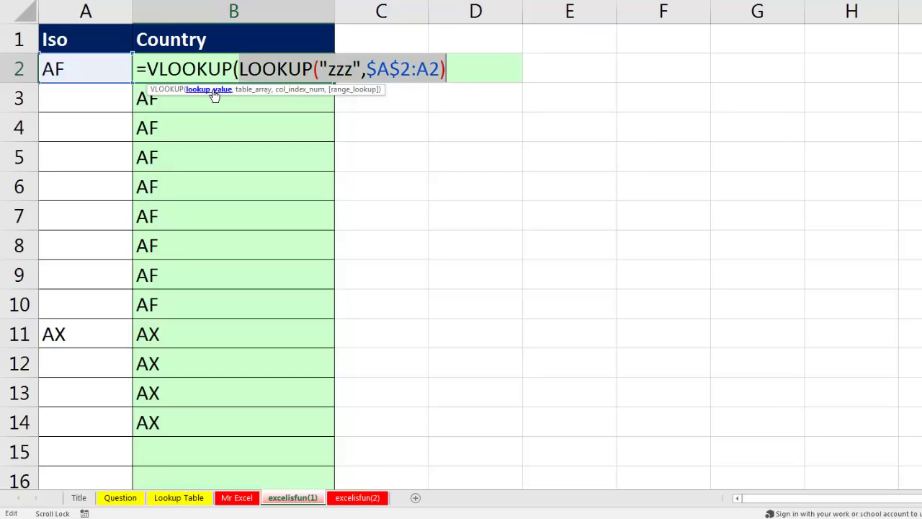
{"action": "left_click", "coordinate": [453, 70]}
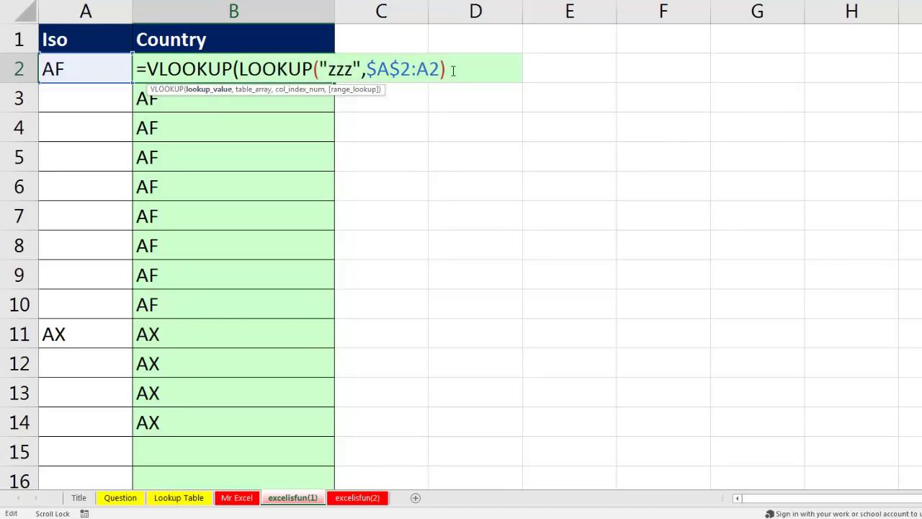
{"action": "type", "text": ","}
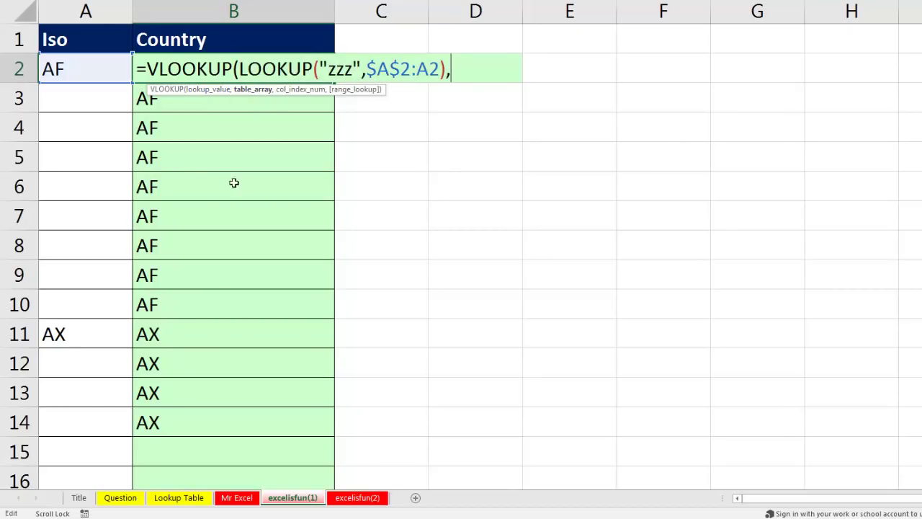
Step: Point the VLOOKUP at 'Lookup Table'!$A$2:$B$26, column 2, exact match, returning Afghanistan
{"action": "left_click", "coordinate": [199, 498]}
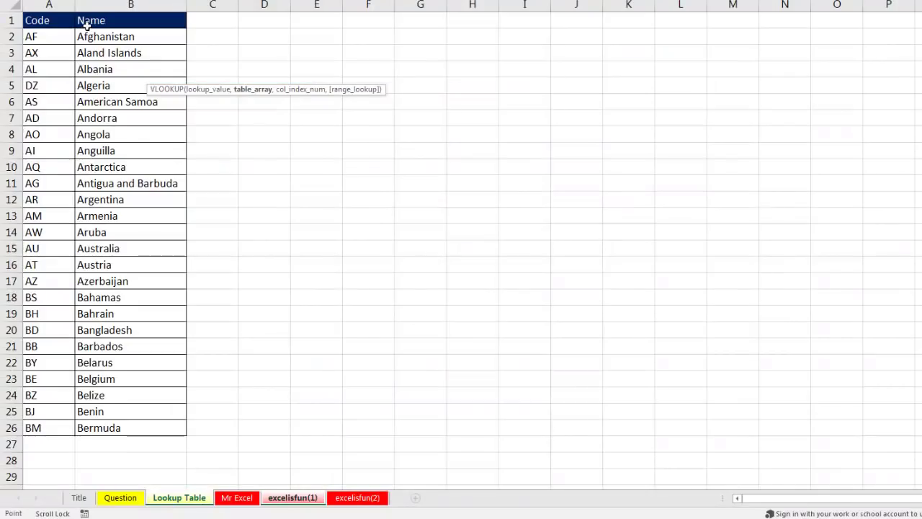
{"action": "left_click_drag", "start_coordinate": [50, 38], "coordinate": [142, 424]}
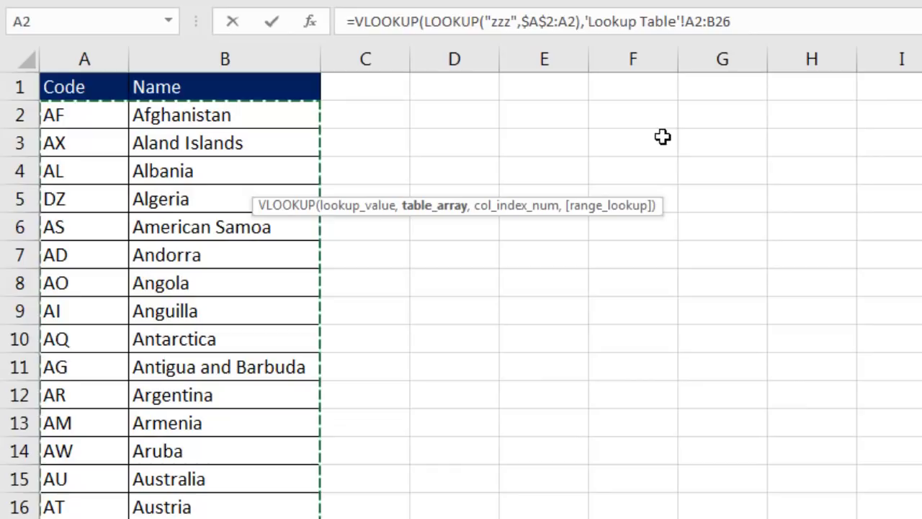
{"action": "key", "text": "F4"}
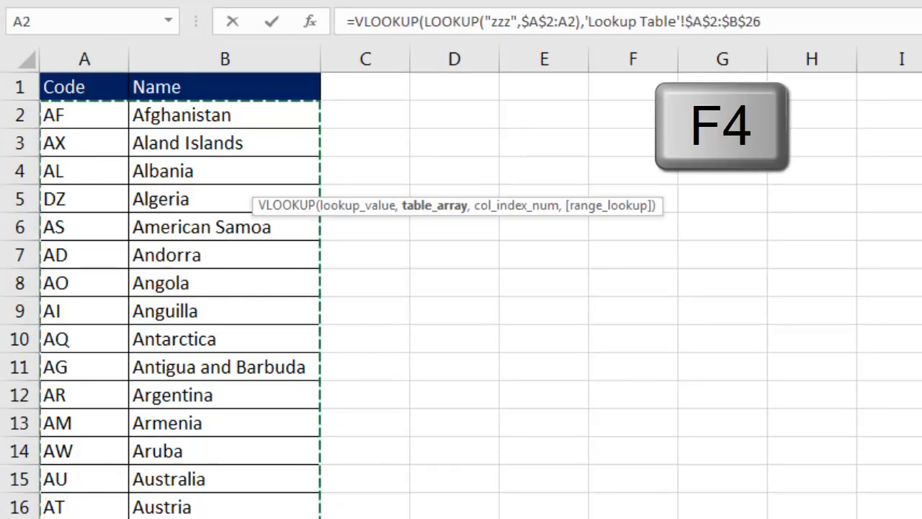
{"action": "type", "text": ",2"}
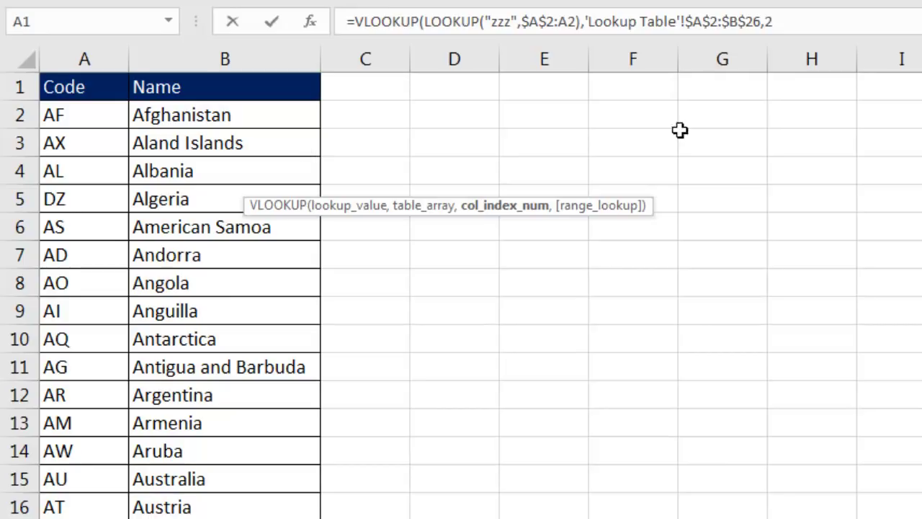
{"action": "type", "text": ","}
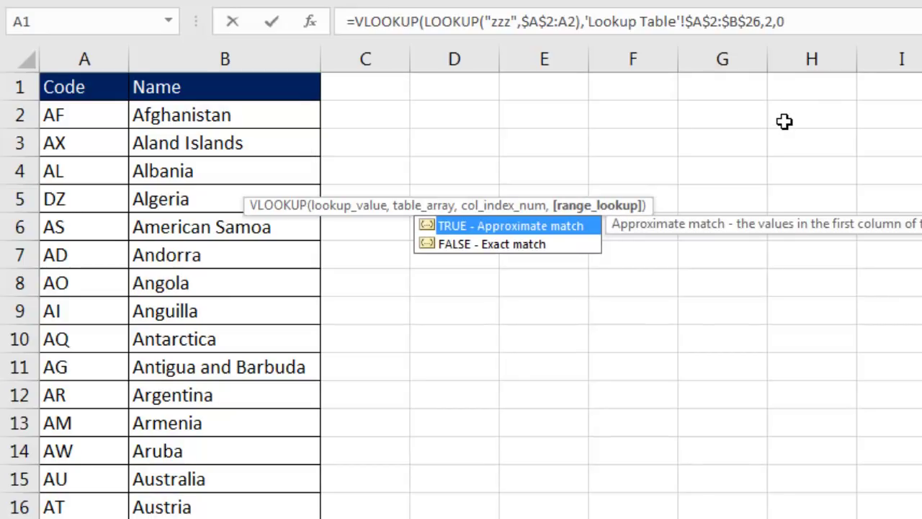
{"action": "type", "text": "0)"}
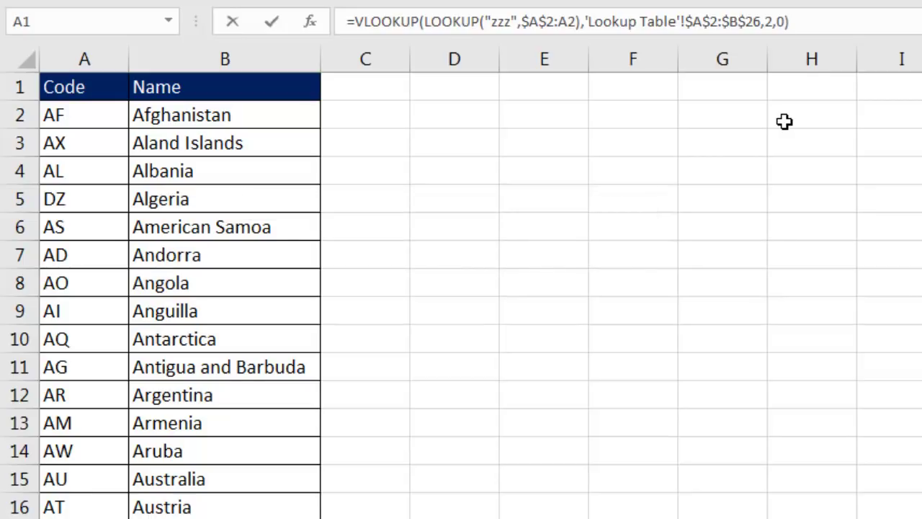
{"action": "key", "text": "Return"}
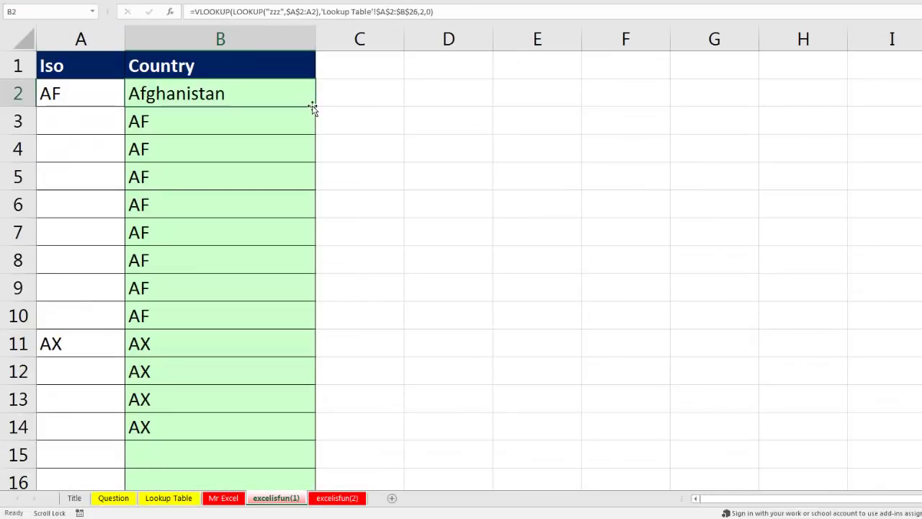
Step: Fill B2's VLOOKUP(LOOKUP) formula down column B to row 90
{"action": "left_click_drag", "start_coordinate": [313, 108], "coordinate": [319, 435]}
{"action": "scroll", "coordinate": [317, 432], "scroll_direction": "up", "scroll_amount": 20}
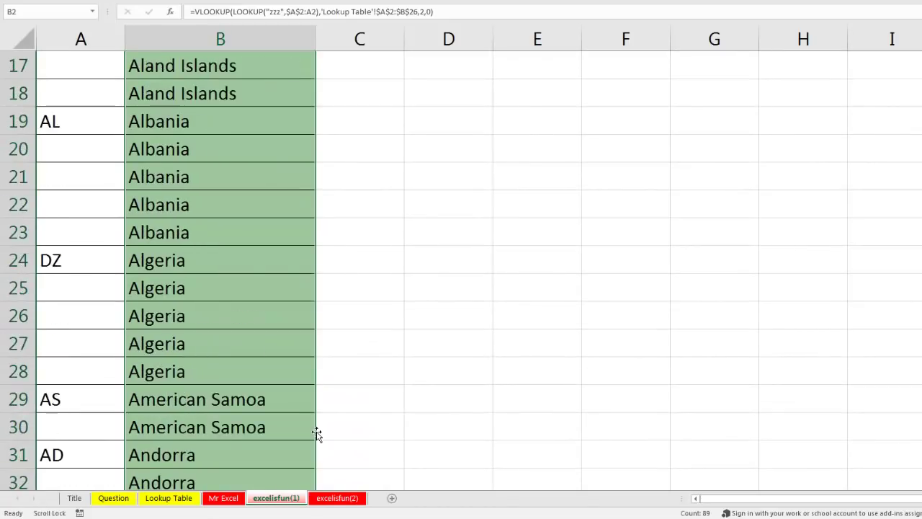
{"action": "scroll", "coordinate": [317, 432], "scroll_direction": "up", "scroll_amount": 5}
Step: Check B11's formula ranges, then move to the excelisfun(2) sheet
{"action": "left_click", "coordinate": [185, 341]}
{"action": "key", "text": "F2"}
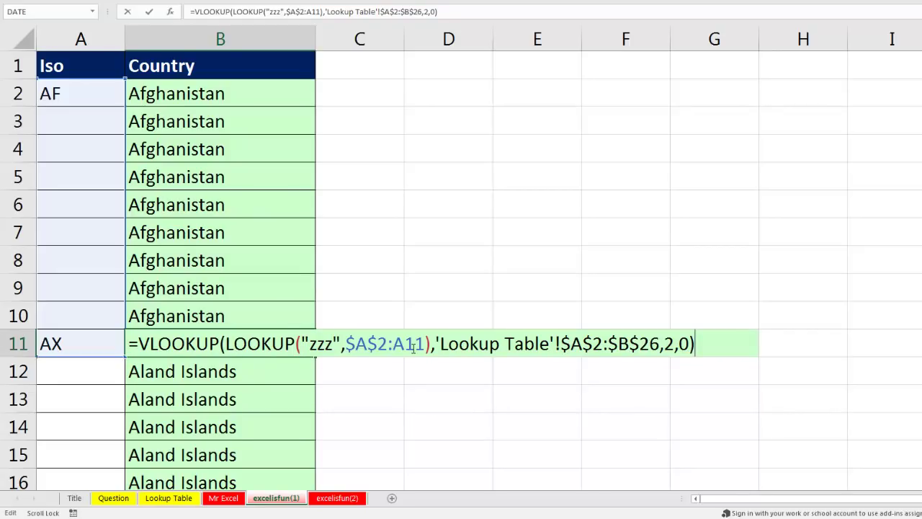
{"action": "key", "text": "Escape"}
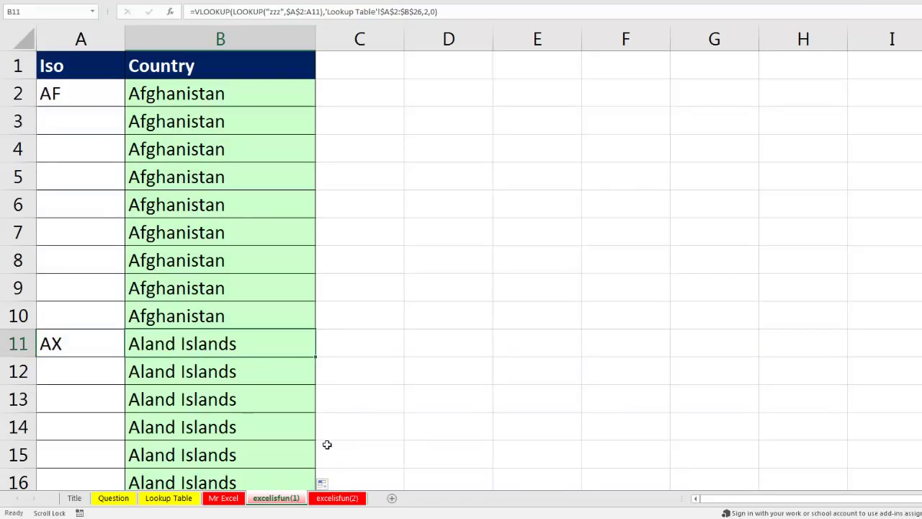
{"action": "left_click", "coordinate": [335, 500]}
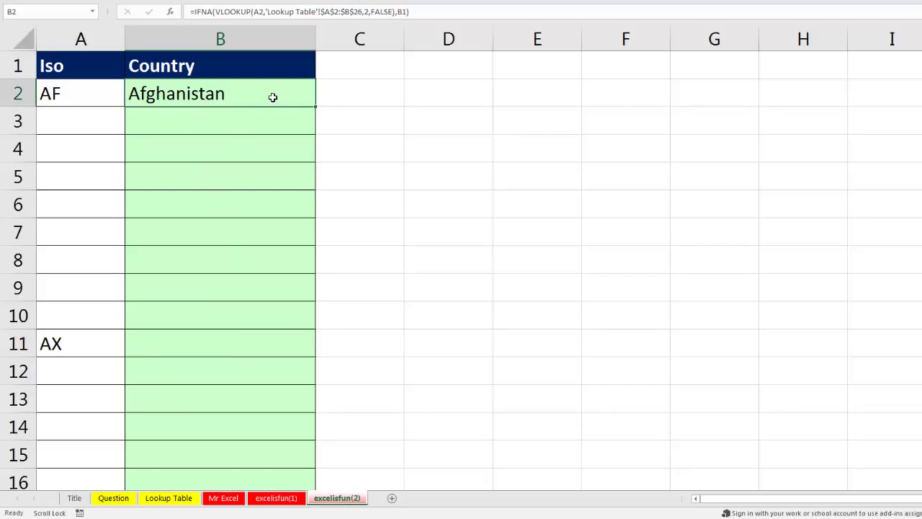
Step: Re-confirm B2's IFNA formula and fill it down to B14, showing Afghanistan everywhere
{"action": "key", "text": "F2"}
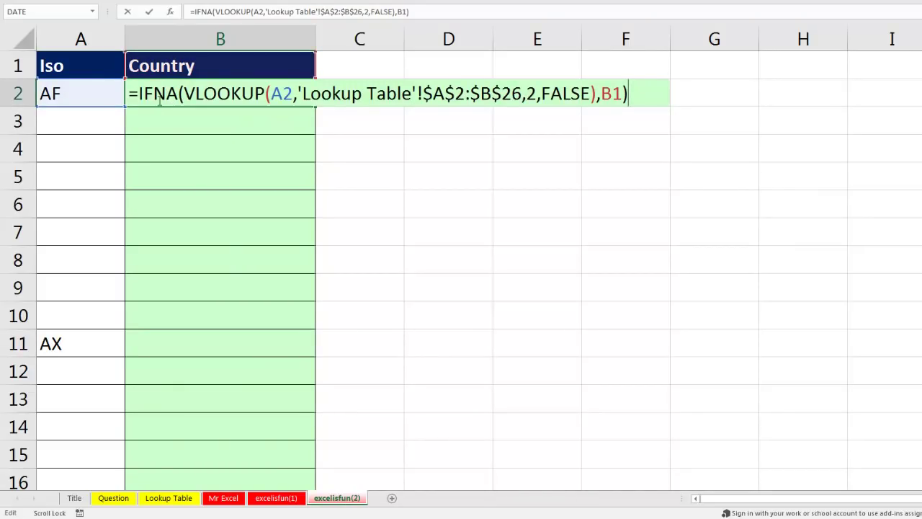
{"action": "key", "text": "ctrl+Return"}
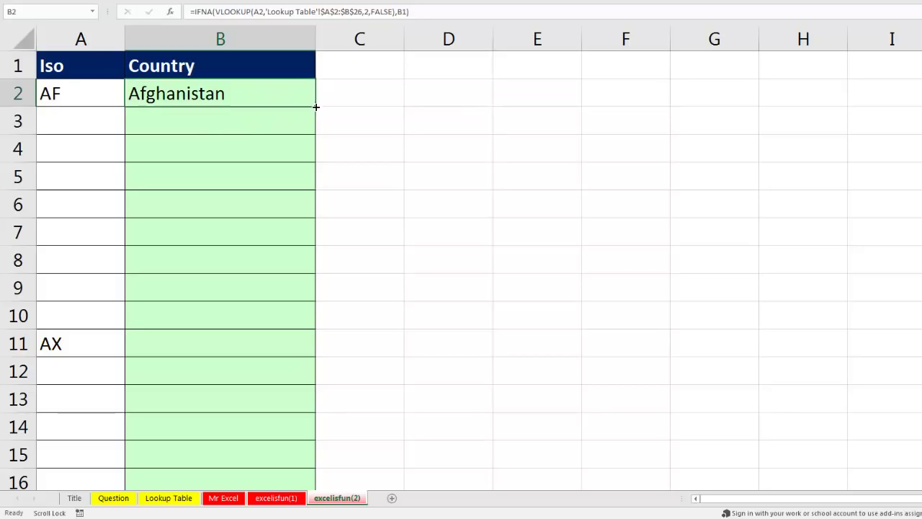
{"action": "left_click_drag", "start_coordinate": [315, 107], "coordinate": [315, 438]}
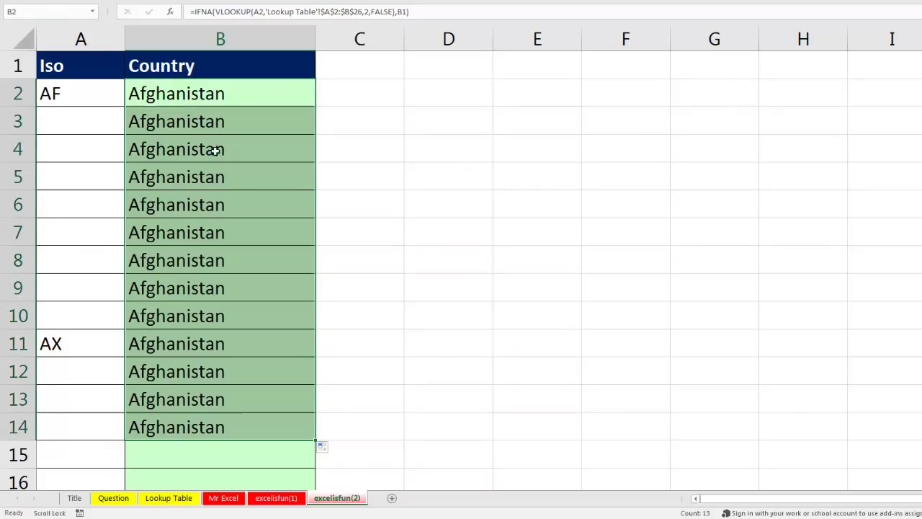
Step: Inspect B11, B12 and A11 to see why rows beside AX still show Afghanistan
{"action": "double_click", "coordinate": [196, 346]}
{"action": "key", "text": "Escape"}
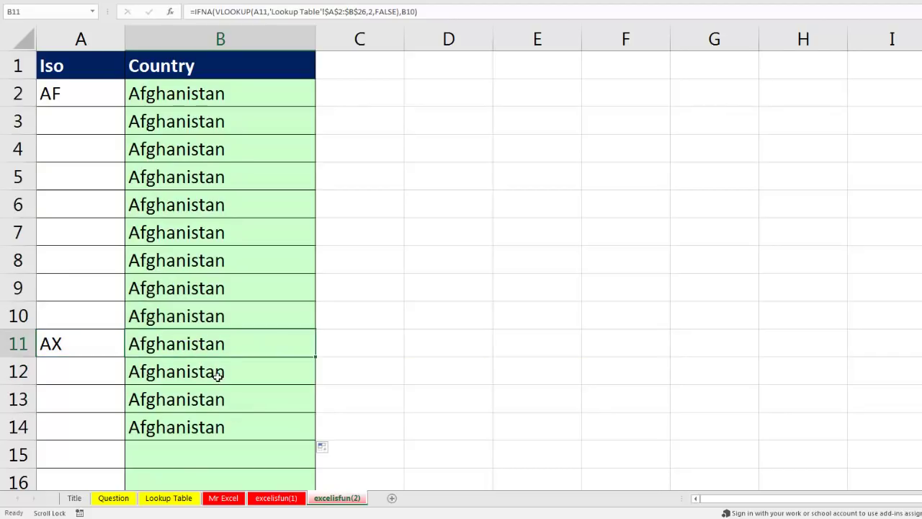
{"action": "double_click", "coordinate": [217, 376]}
{"action": "key", "text": "Escape"}
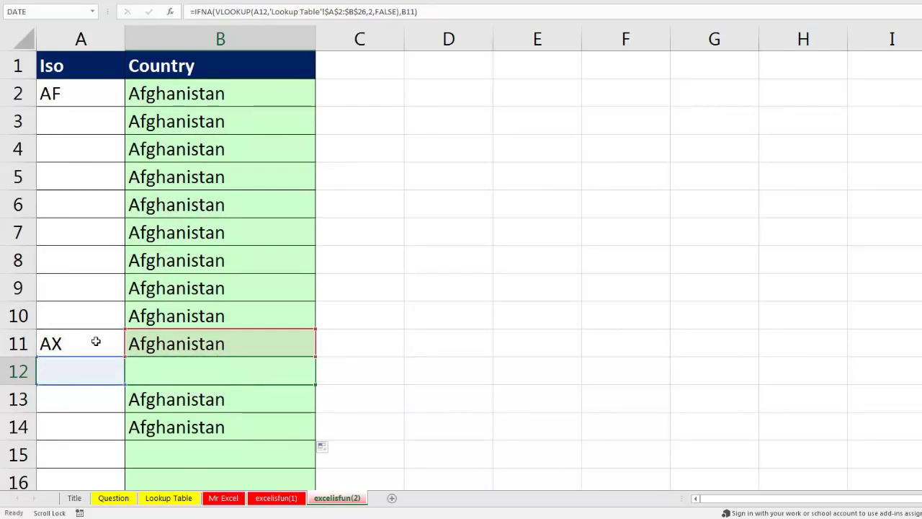
{"action": "left_click", "coordinate": [96, 341]}
{"action": "key", "text": "F2"}
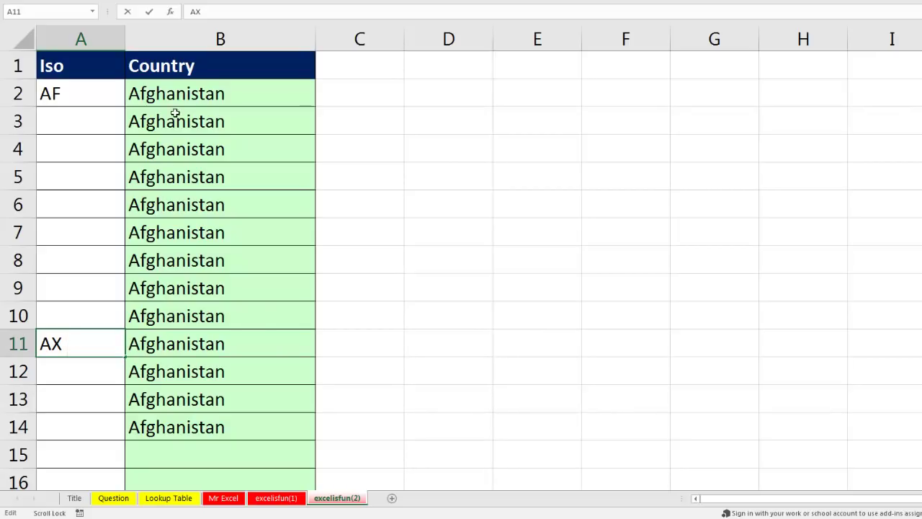
Step: Copy the VLOOKUP part of B2's IFNA formula, leaving B2 unchanged
{"action": "key", "text": "ctrl+Return"}
{"action": "left_click", "coordinate": [174, 98]}
{"action": "key", "text": "F2"}
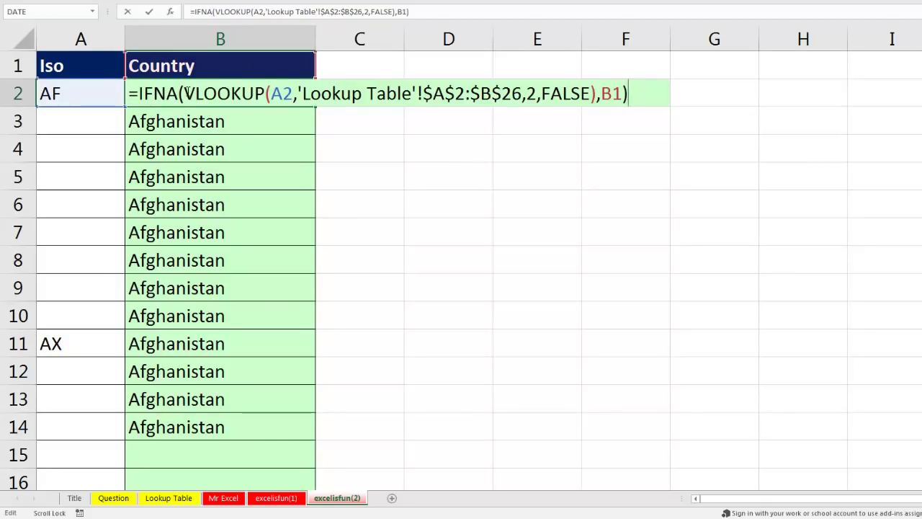
{"action": "left_click", "coordinate": [169, 113]}
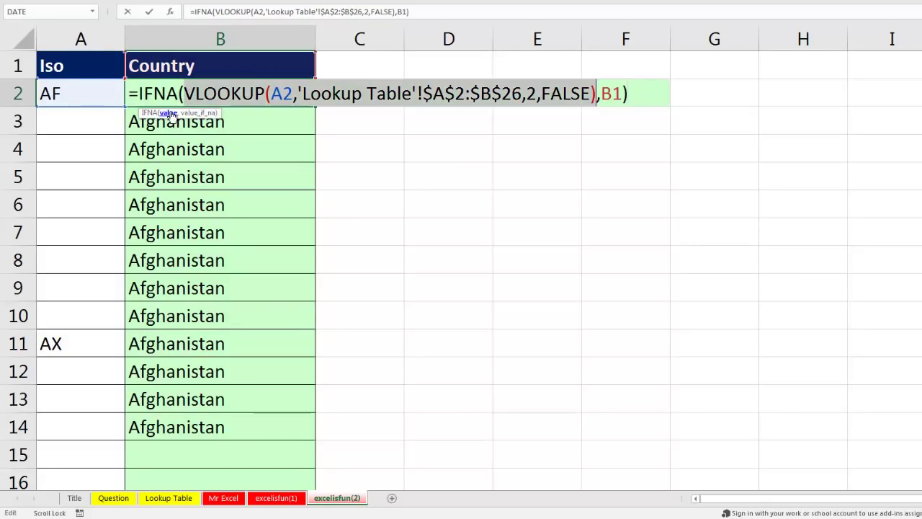
{"action": "key", "text": "ctrl+c"}
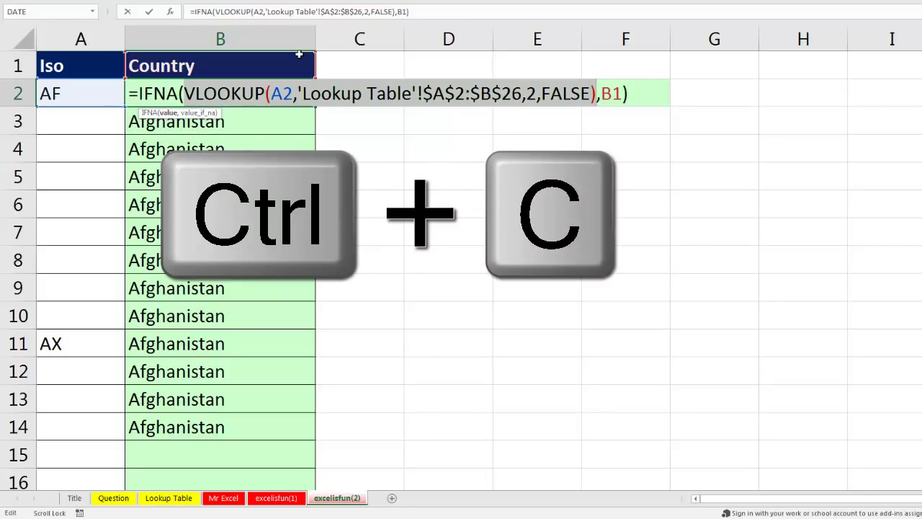
{"action": "key", "text": "Escape"}
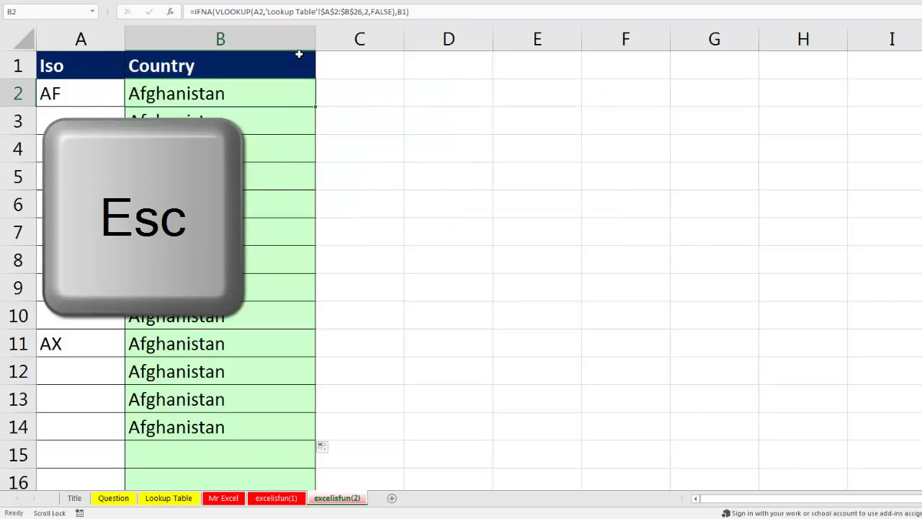
Step: Replace B2 with =IF(ISBLANK(A2),B1,VLOOKUP(A2,'Lookup Table'!$A$2:$B$26,2,FALSE))
{"action": "type", "text": "=if"}
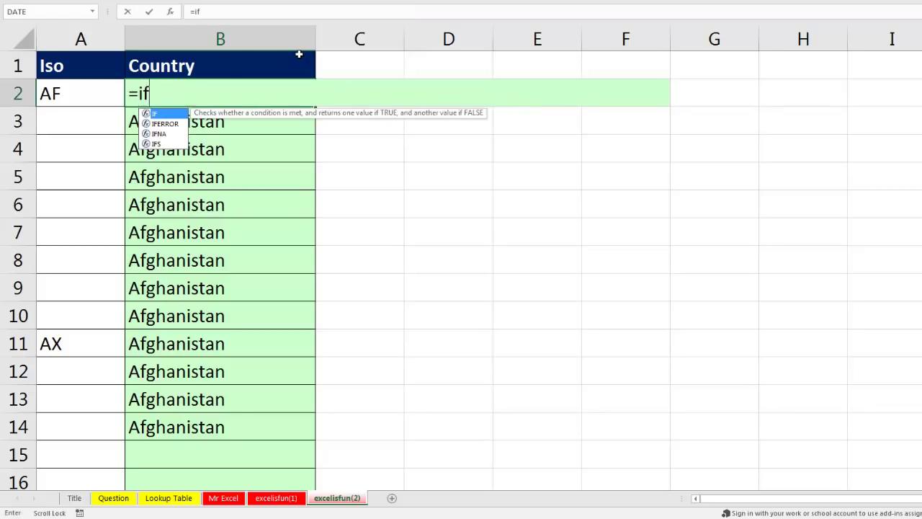
{"action": "key", "text": "Tab"}
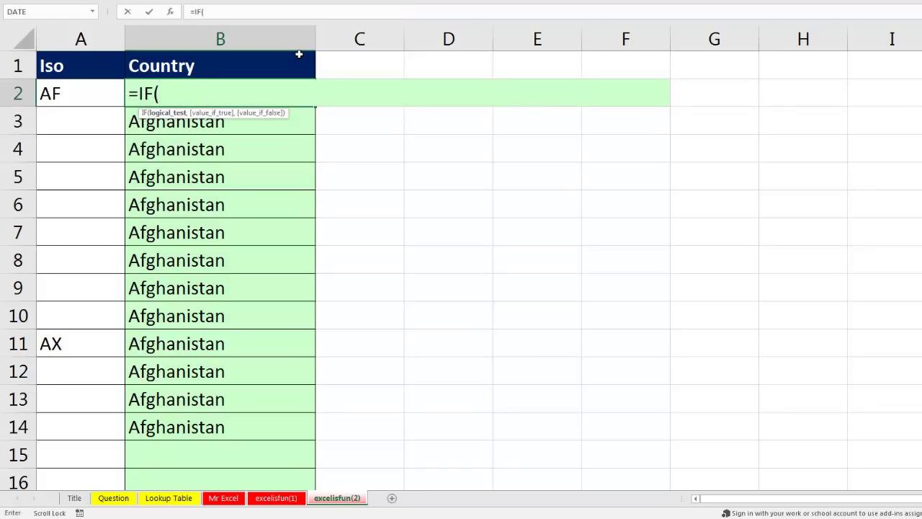
{"action": "type", "text": "i"}
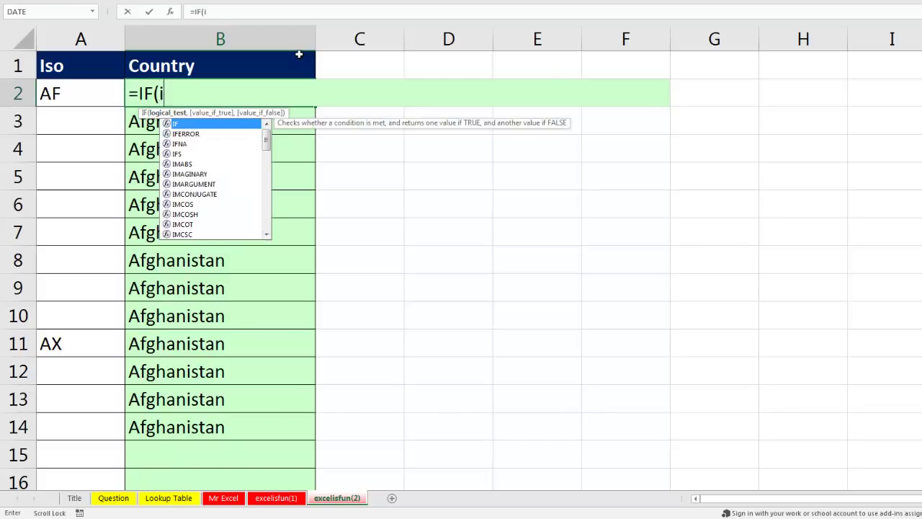
{"action": "type", "text": "sb"}
{"action": "key", "text": "Tab"}
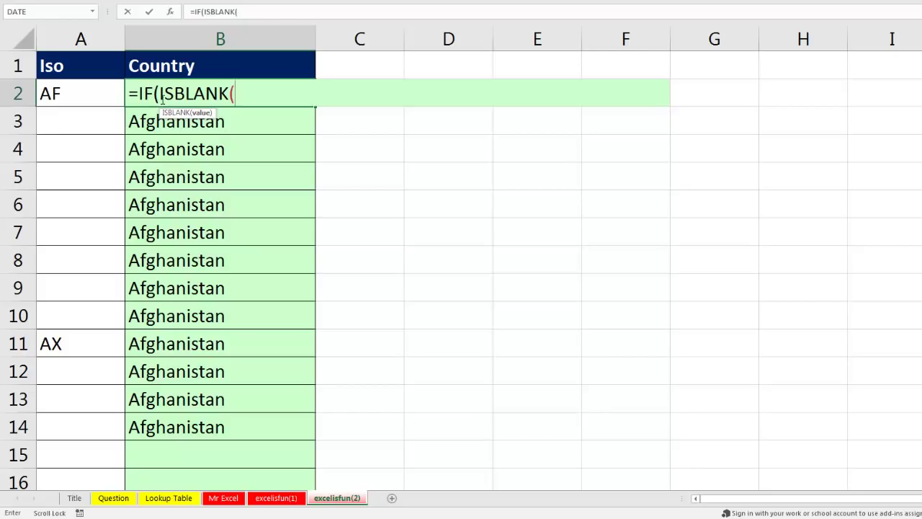
{"action": "left_click", "coordinate": [102, 96]}
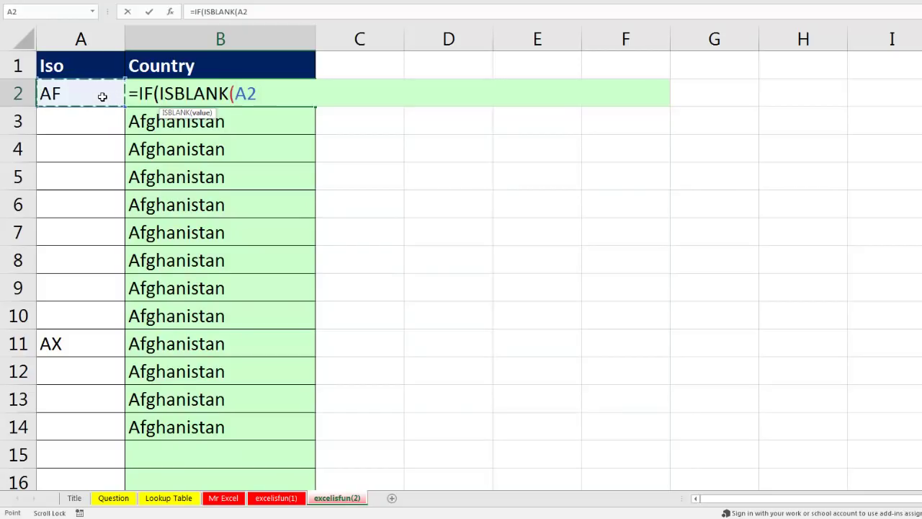
{"action": "type", "text": ")"}
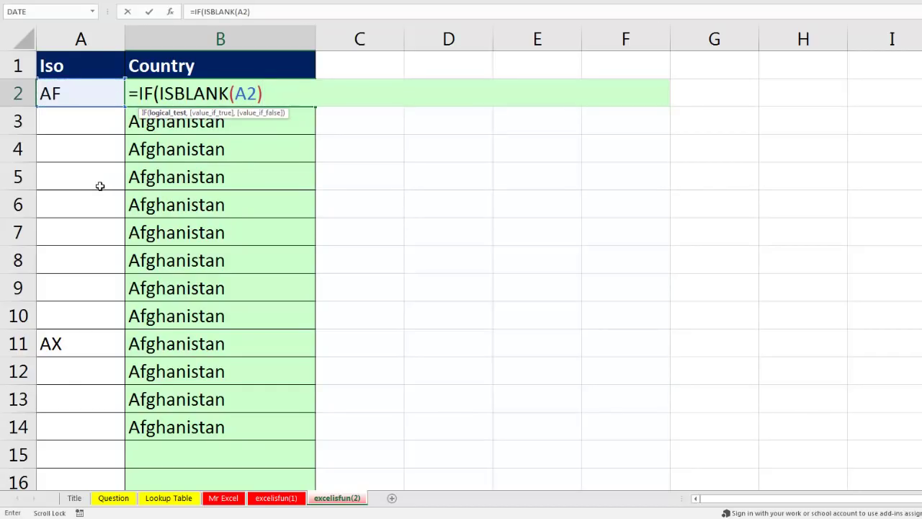
{"action": "type", "text": ","}
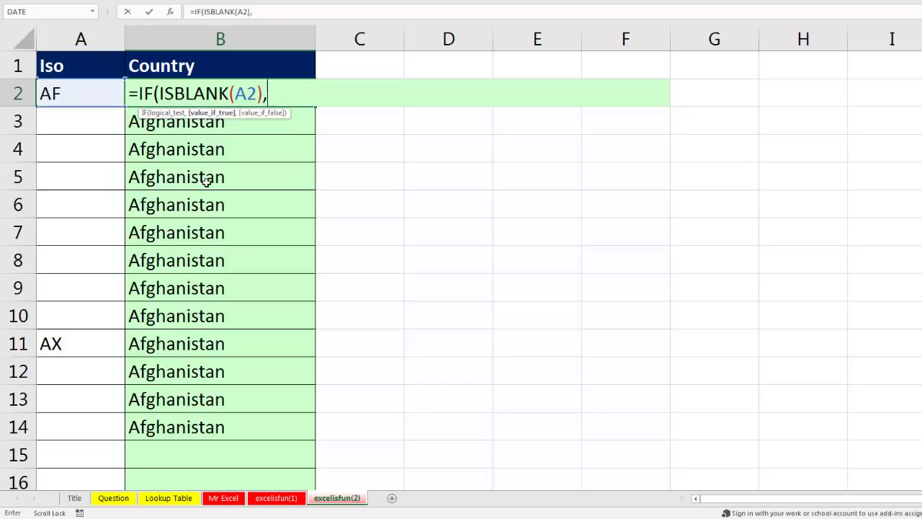
{"action": "left_click", "coordinate": [247, 66]}
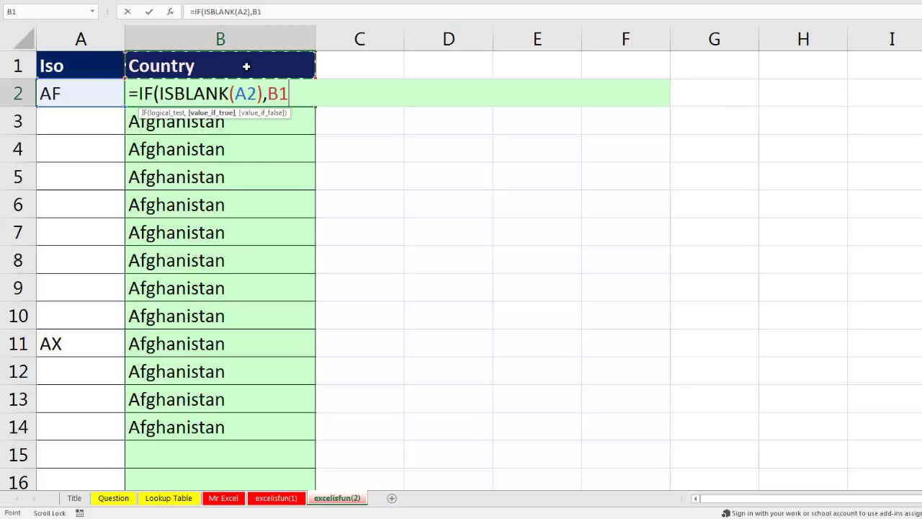
{"action": "type", "text": ","}
{"action": "key", "text": "ctrl+v"}
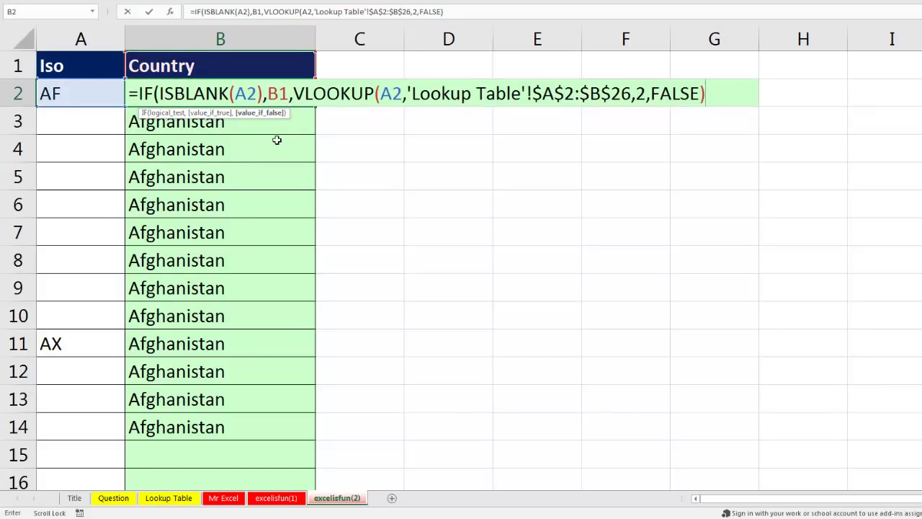
{"action": "type", "text": ")"}
{"action": "key", "text": "ctrl+Return"}
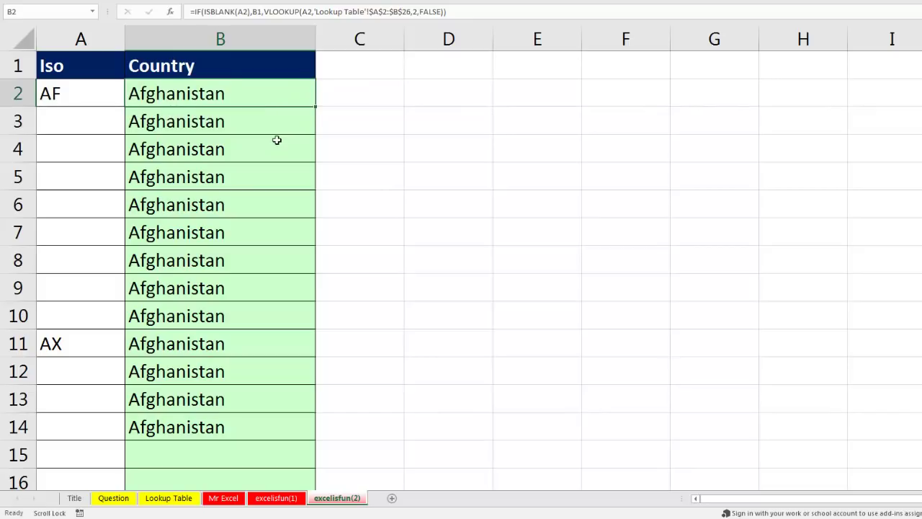
Step: Fill B2's formula down to row 14 and remove the trailing space from A11's AX
{"action": "double_click", "coordinate": [318, 108]}
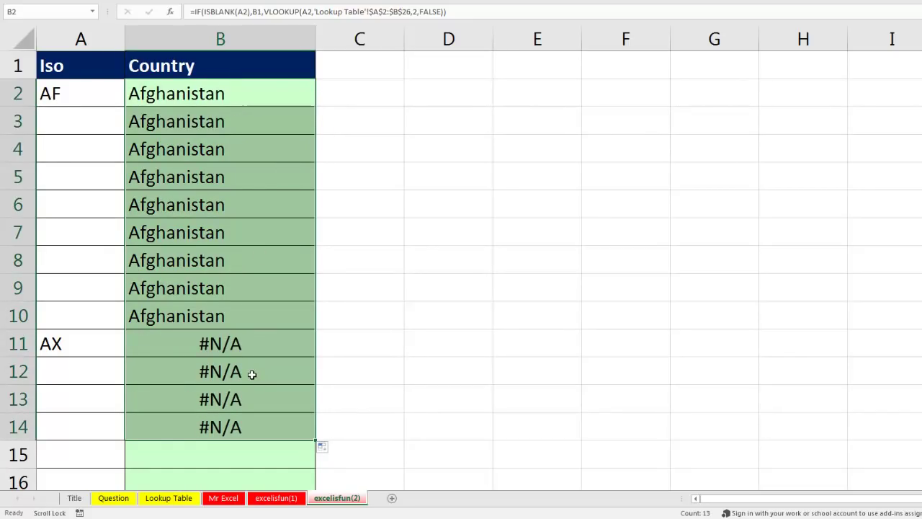
{"action": "double_click", "coordinate": [95, 344]}
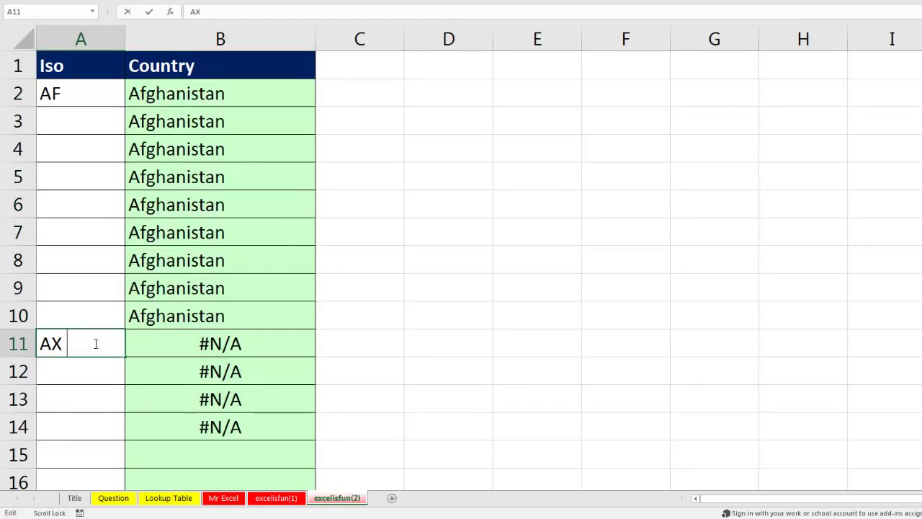
{"action": "key", "text": "BackSpace"}
{"action": "key", "text": "Return"}
Step: Extend the formula from B14 further down column B and return to the sheet's top
{"action": "left_click", "coordinate": [244, 433]}
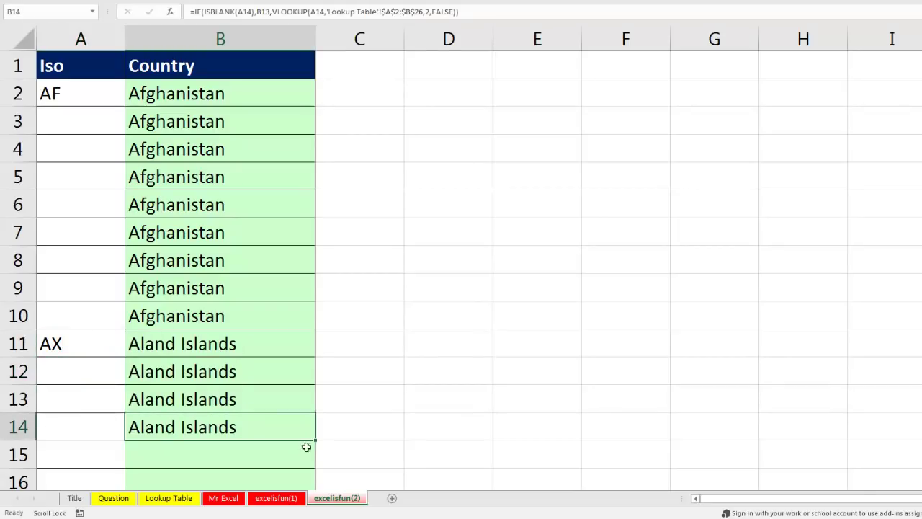
{"action": "mouse_move", "coordinate": [315, 440]}
{"action": "left_mouse_down"}
{"action": "mouse_move", "coordinate": [315, 501]}
{"action": "mouse_move", "coordinate": [299, 432]}
{"action": "left_mouse_up"}
{"action": "key", "text": "ctrl+Home"}
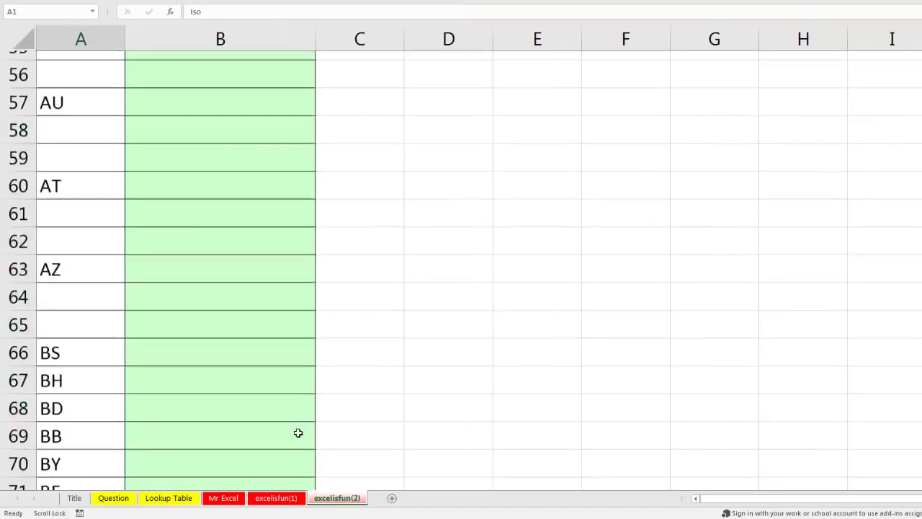
Step: Review B2's IF(ISBLANK) formula, then B2's VLOOKUP(LOOKUP("zzz")) formula on excelisfun(1)
{"action": "double_click", "coordinate": [241, 98]}
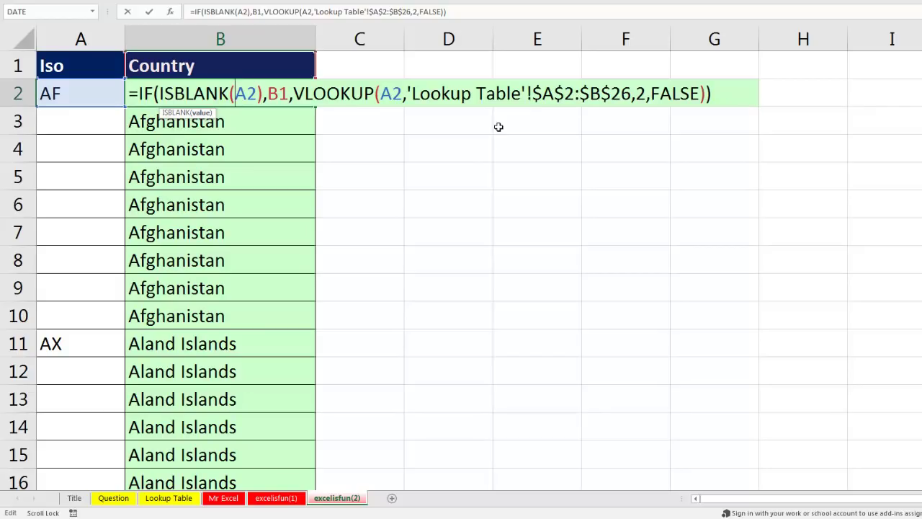
{"action": "key", "text": "ctrl+Return"}
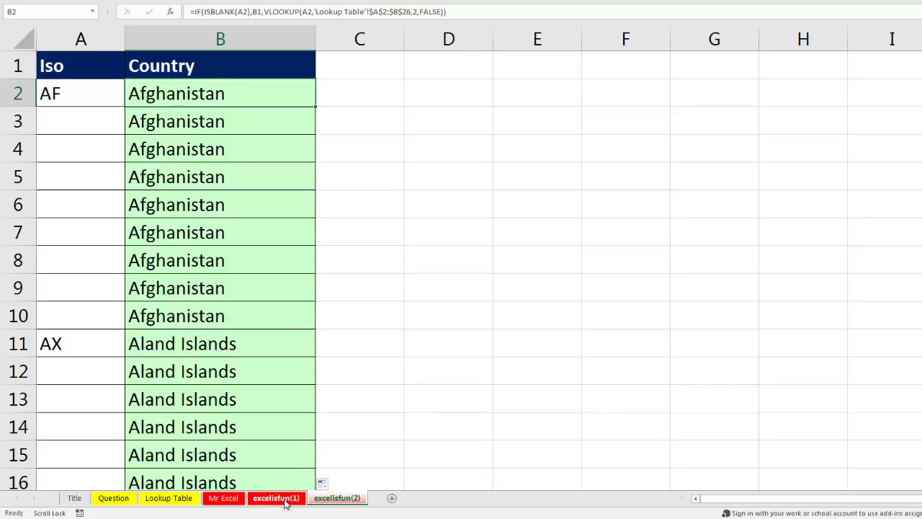
{"action": "left_click", "coordinate": [282, 498]}
{"action": "double_click", "coordinate": [237, 90]}
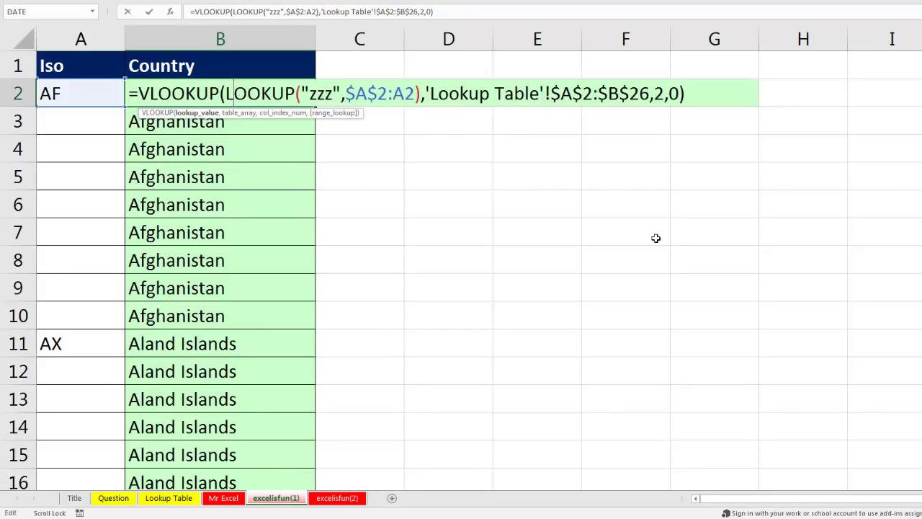